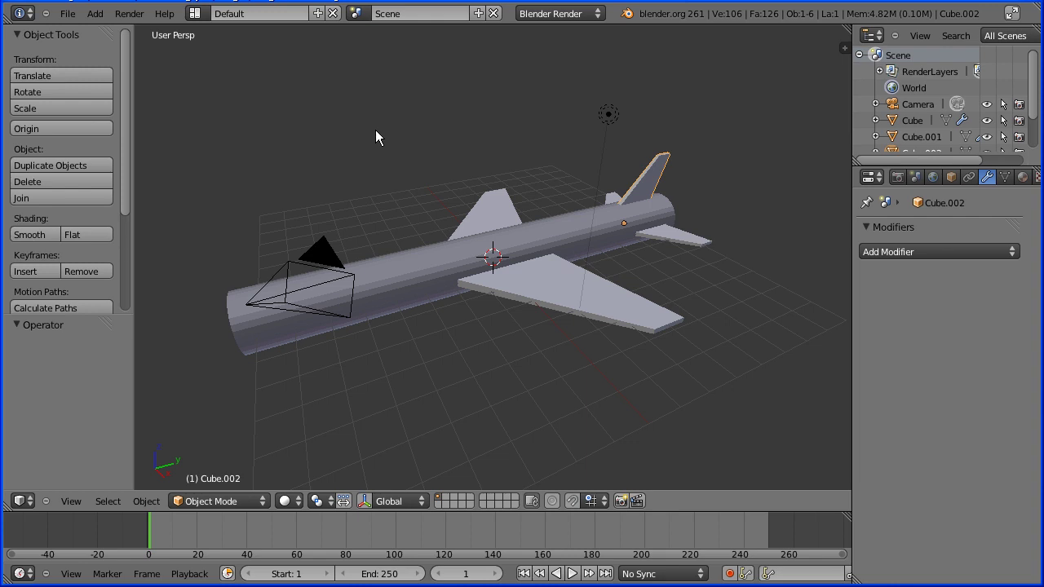
- Orbit the view, then split the viewport into quad view
middle_click_drag(377, 222, 444, 261)
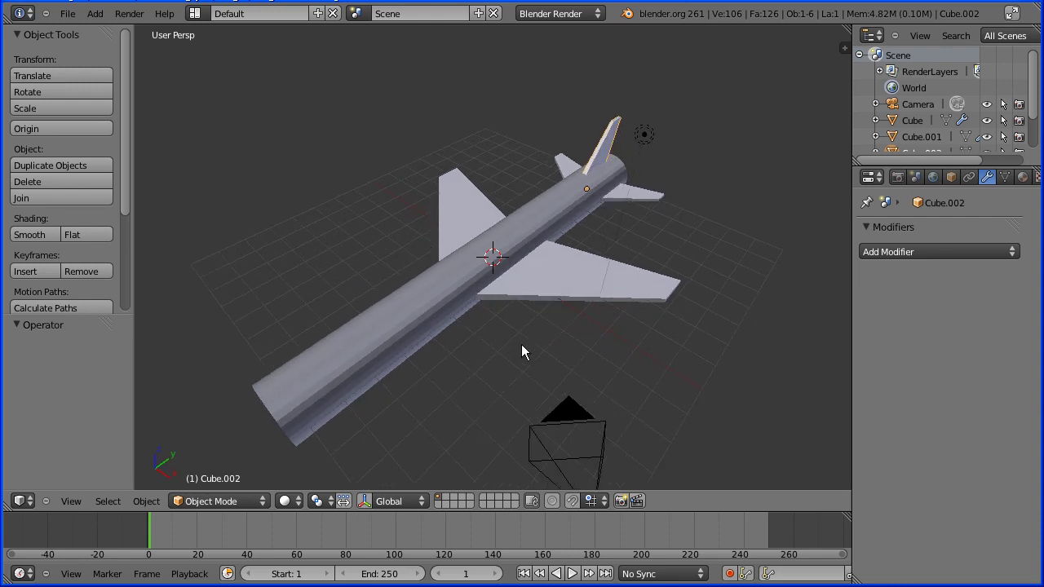
middle_click_drag(523, 352, 500, 359)
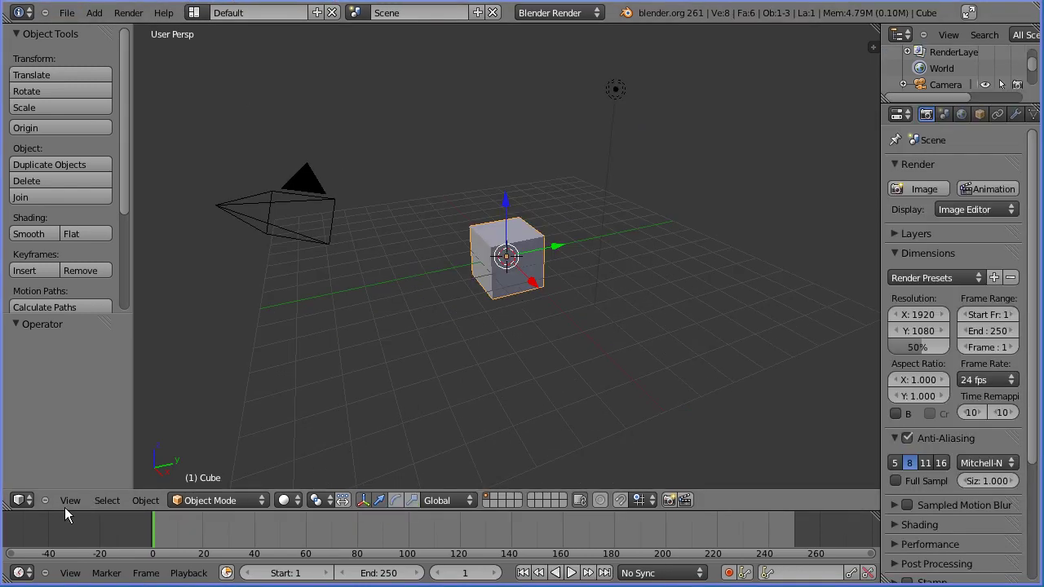
left_click(69, 502)
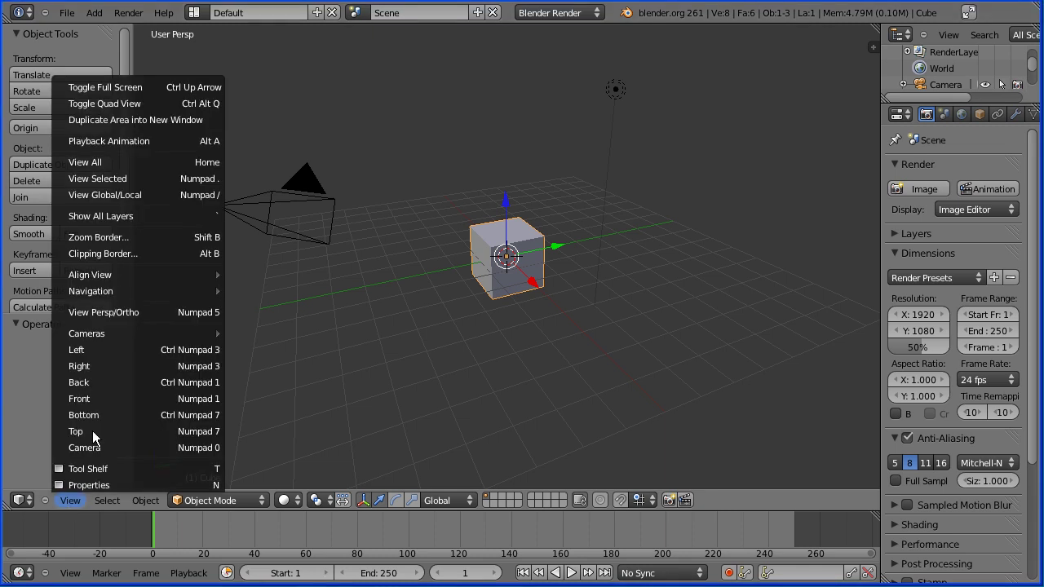
left_click(158, 105)
- Add a cylinder mesh to the scene
left_click(96, 18)
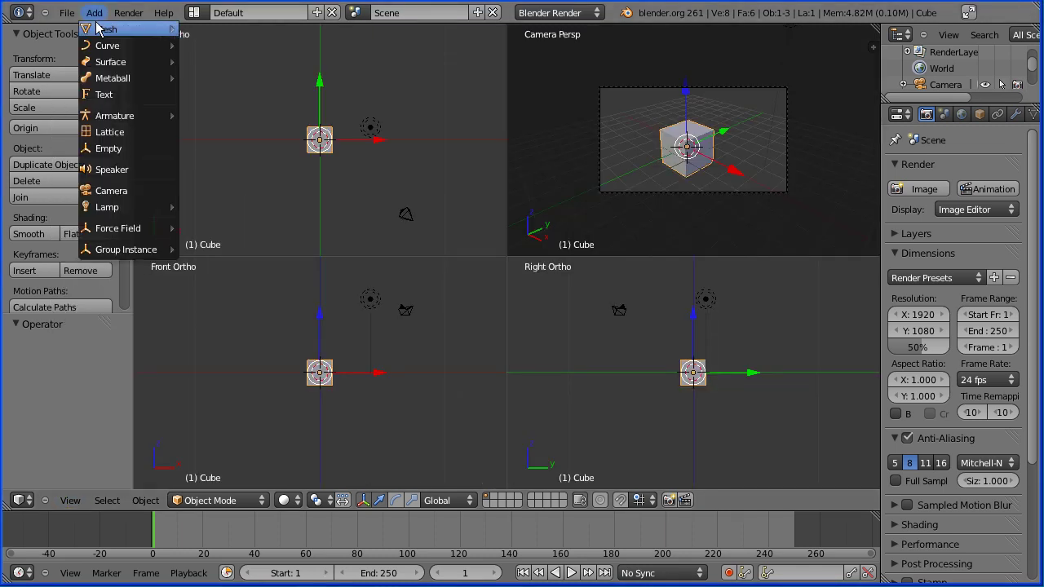
mouse_move(115, 30)
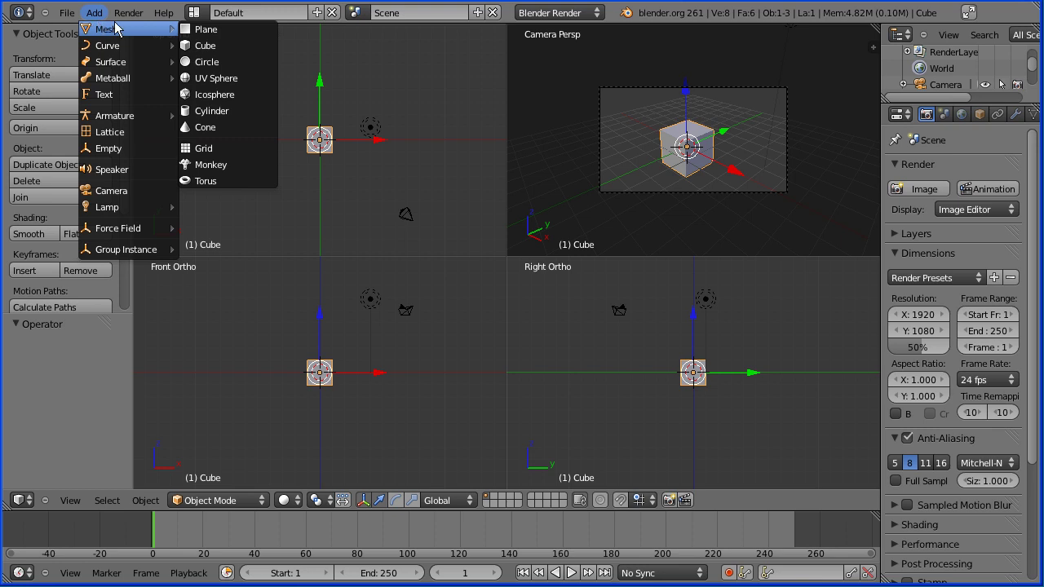
left_click(252, 115)
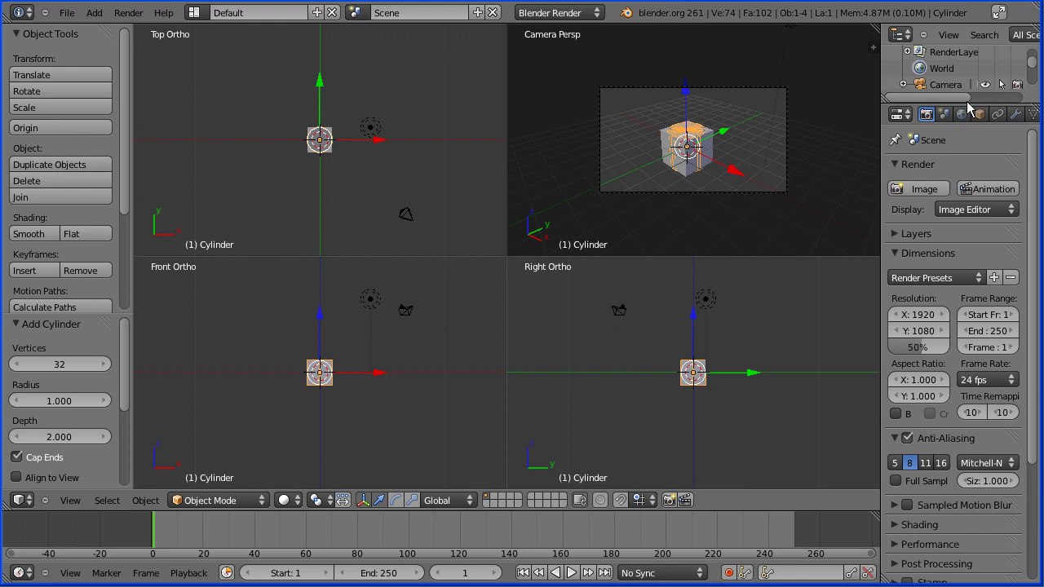
- Hide the cube and rotate the cylinder 90° around X
left_click_drag(968, 104, 975, 165)
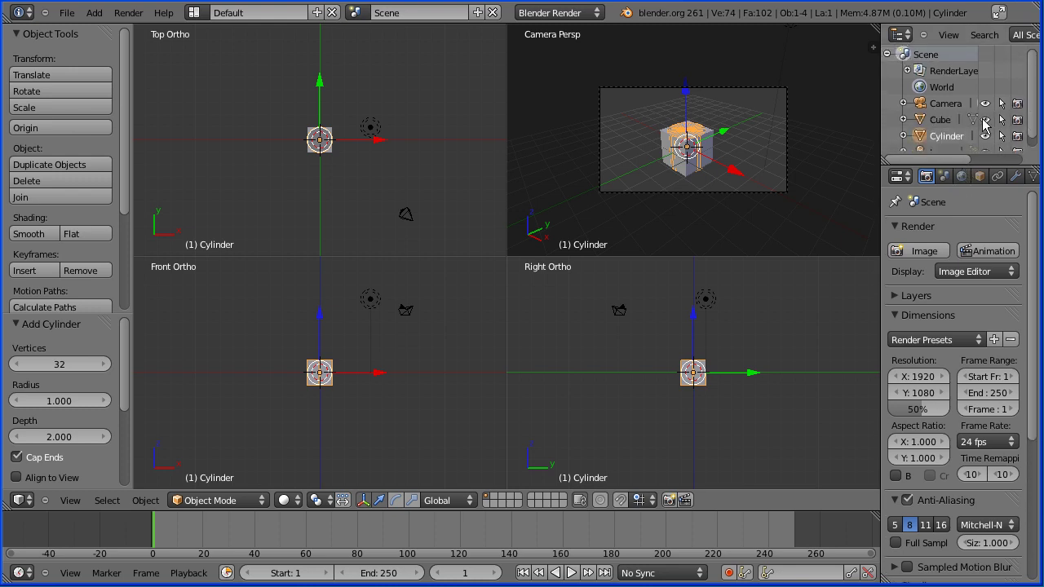
left_click(984, 120)
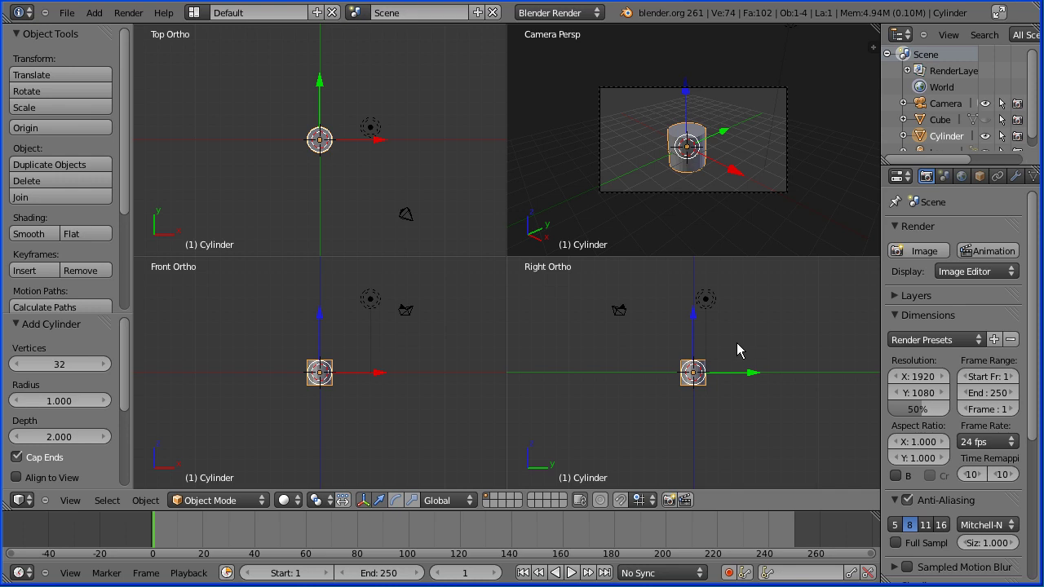
key("r")
type("x")
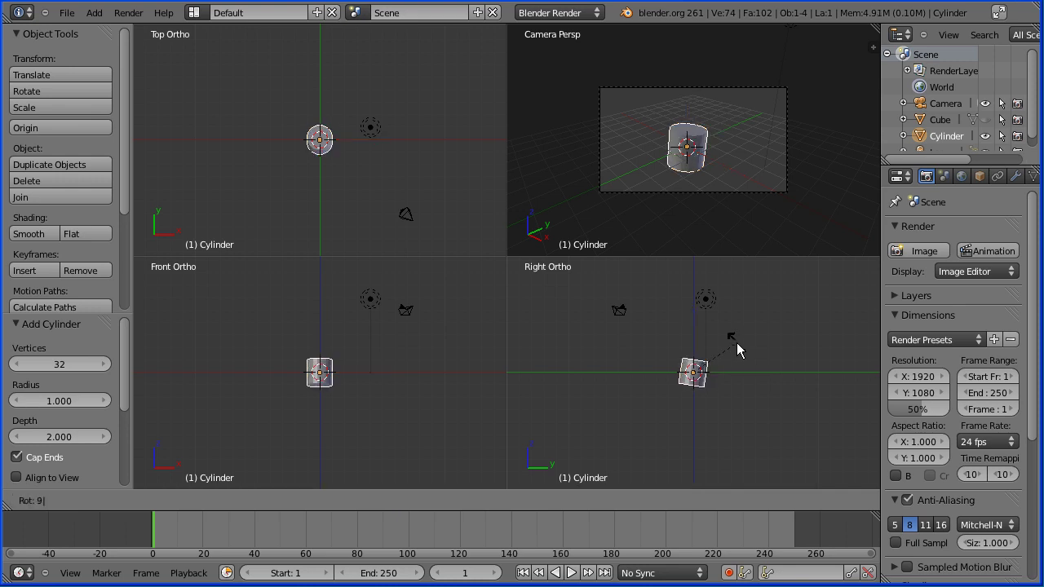
type("90")
key("Return")
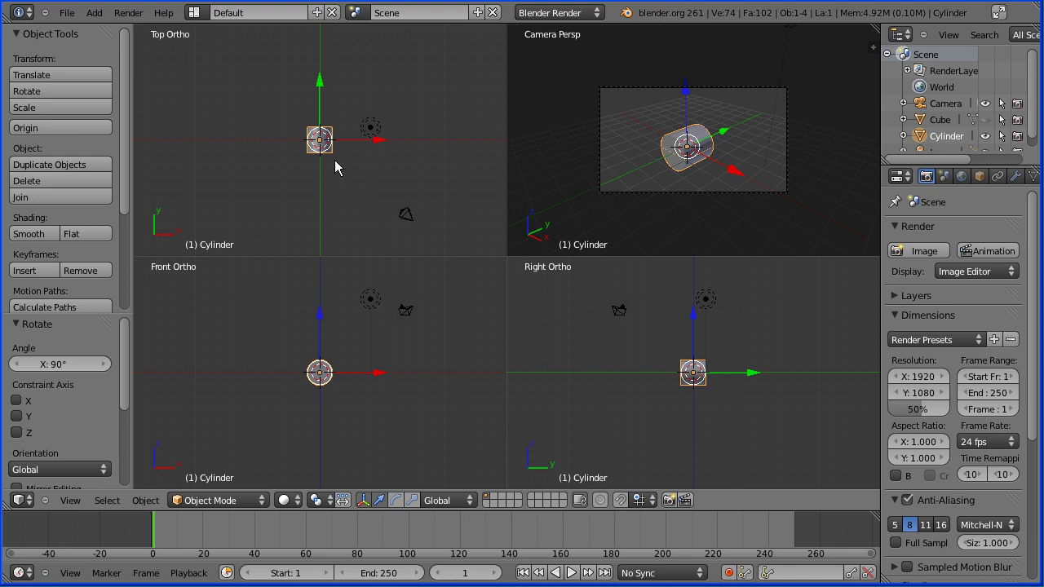
- Stretch the cylinder to a scale of 8.5 along Y
key("s")
key("y")
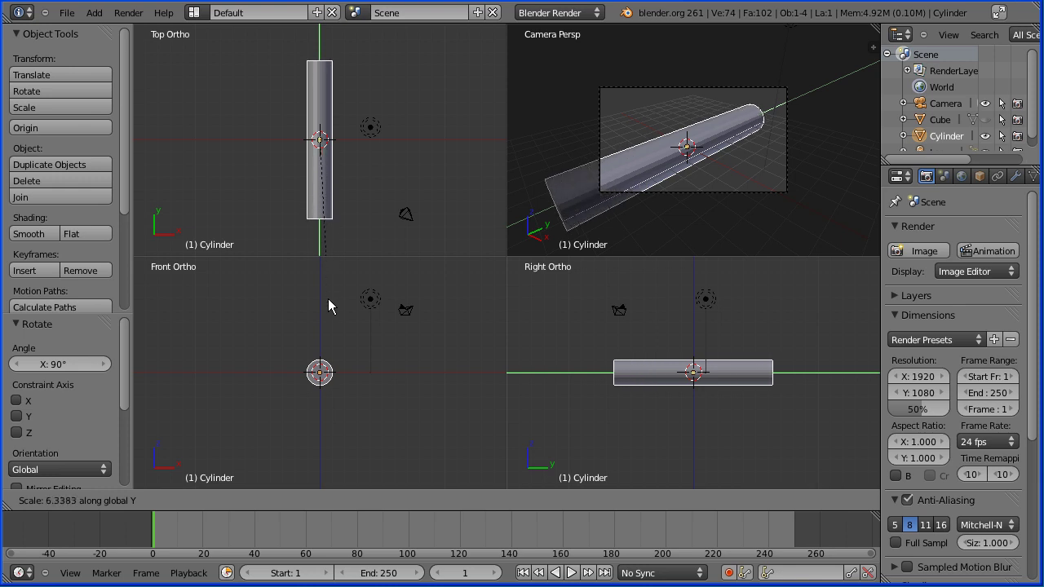
type("8.")
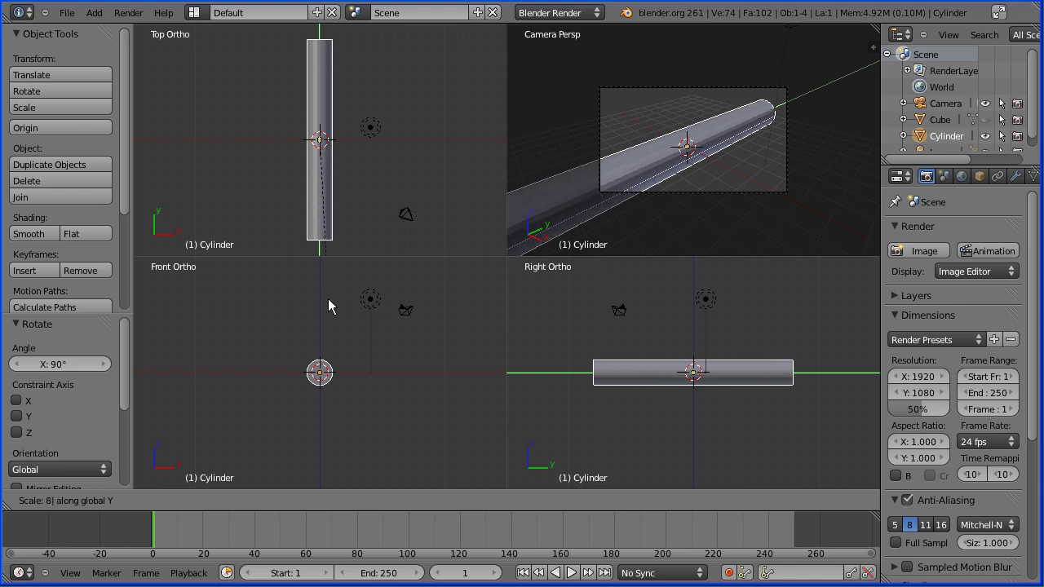
type("5")
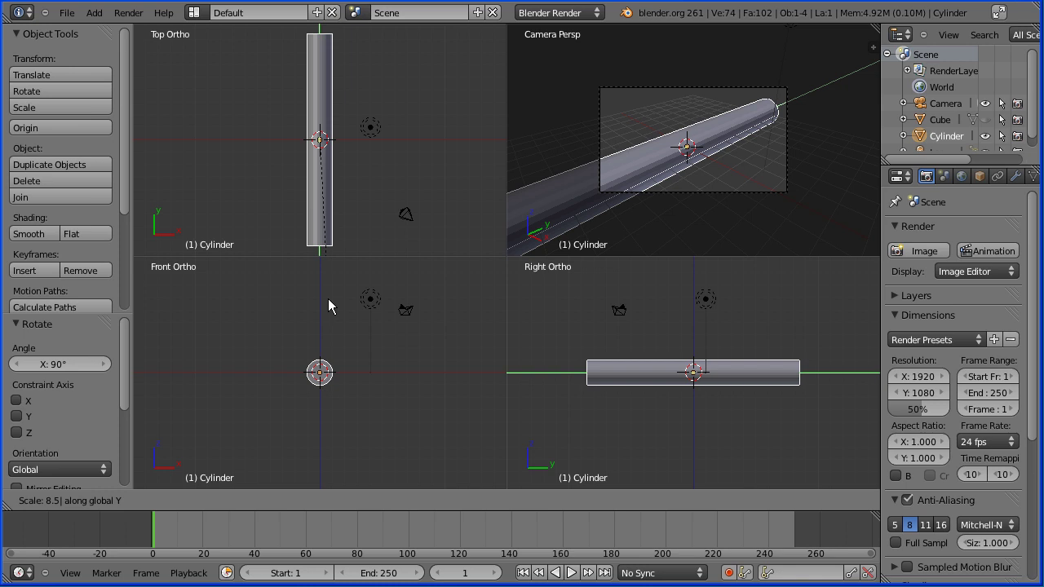
key("Return")
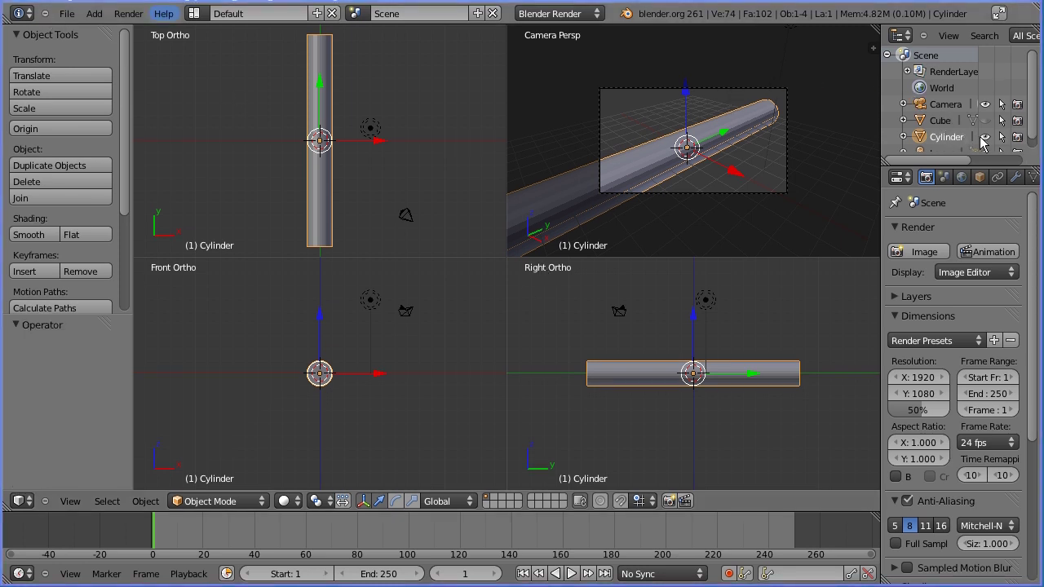
- Hide the cylinder, show the cube again and select it
left_click(986, 137)
left_click(986, 121)
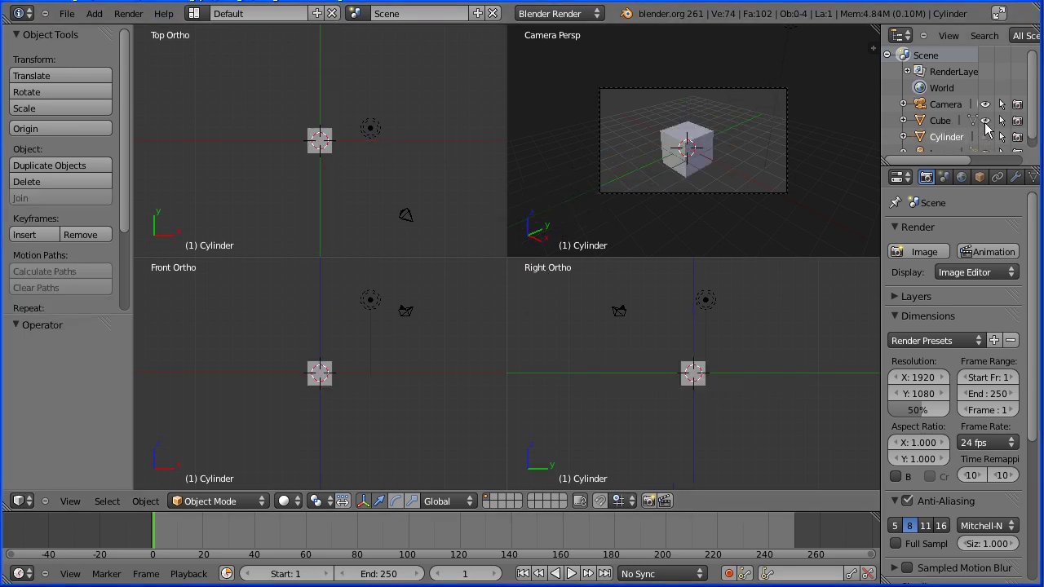
right_click(324, 154)
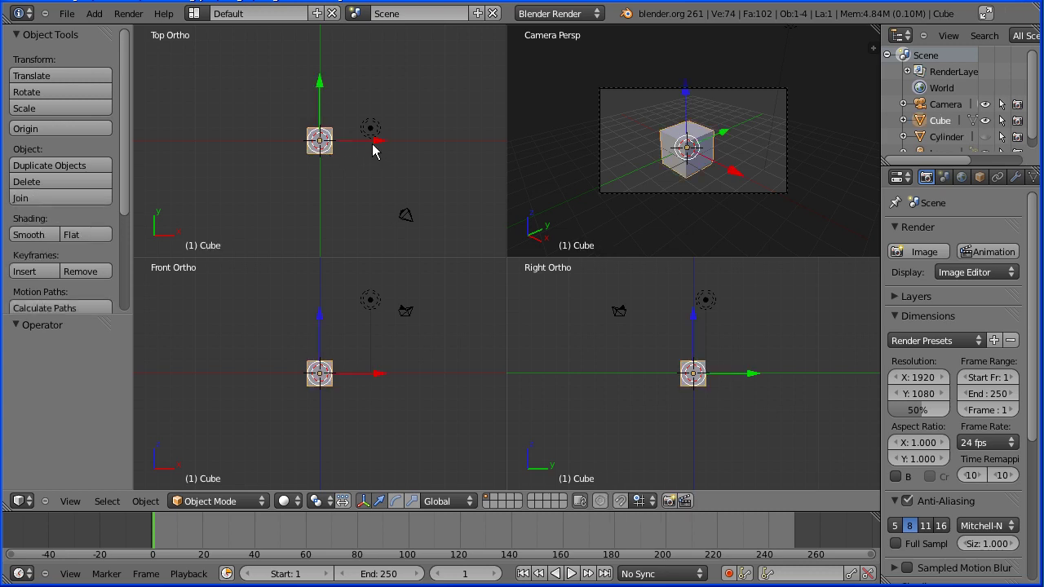
- Scale the cube to 0.8 along X
key("s")
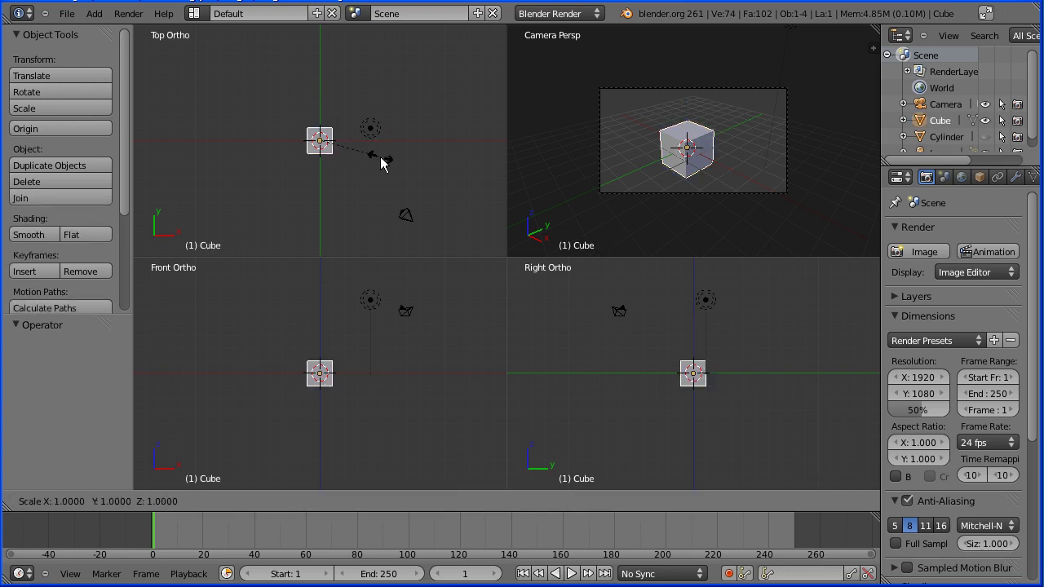
key("x")
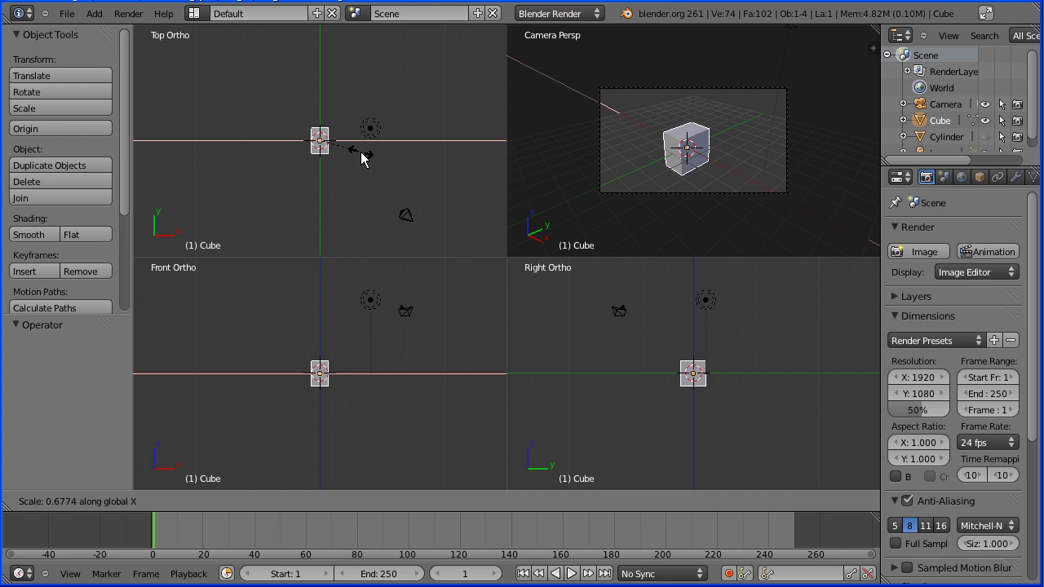
type("0.8")
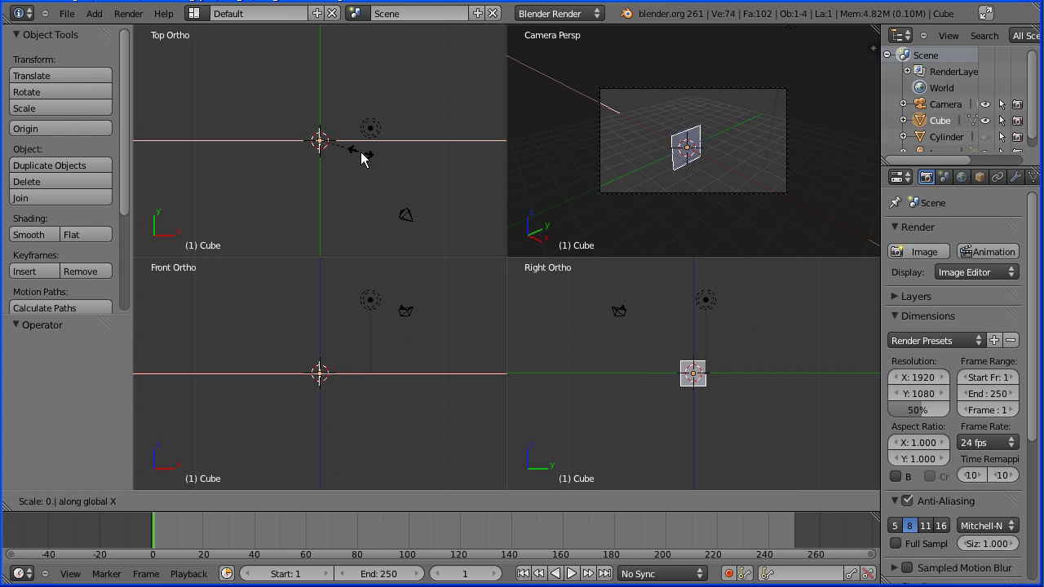
key("Return")
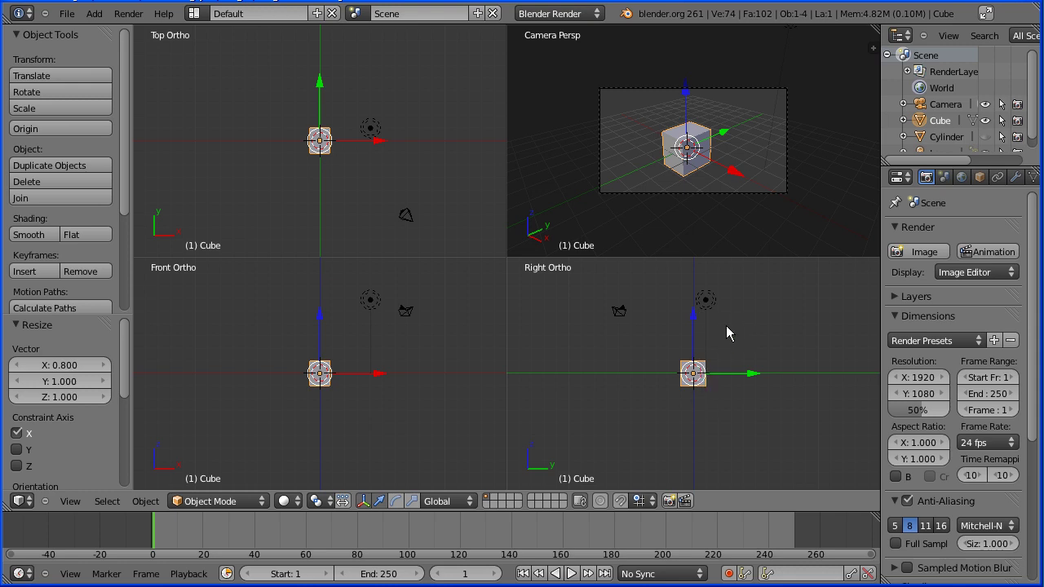
- Flatten the cube to 0.15 along Z
key("s")
key("z")
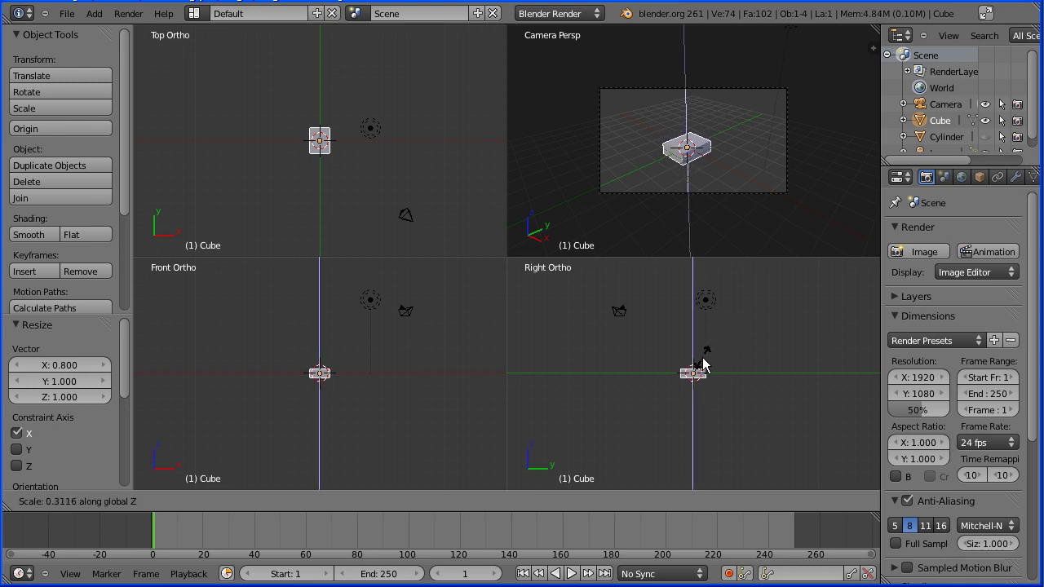
type("0.15")
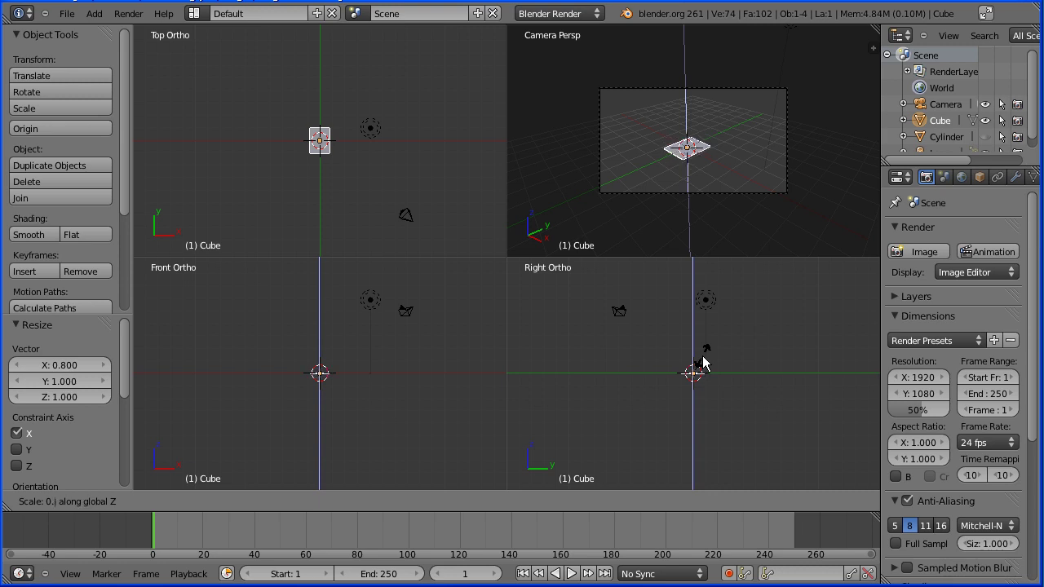
key("Return")
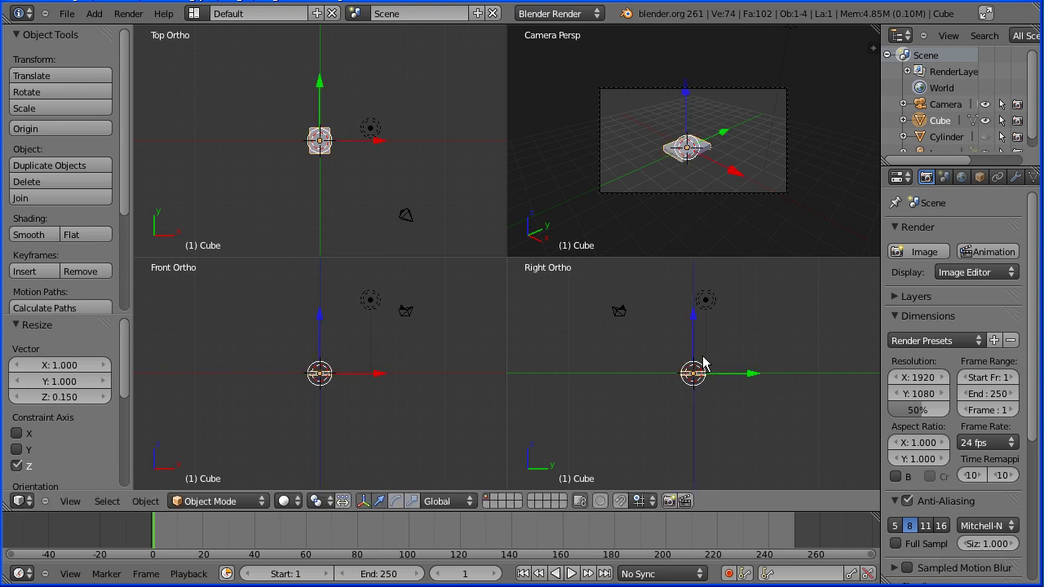
- Stretch the flattened cube to 2 along Y
scroll(616, 382, "up", 2)
scroll(616, 381, "up", 7)
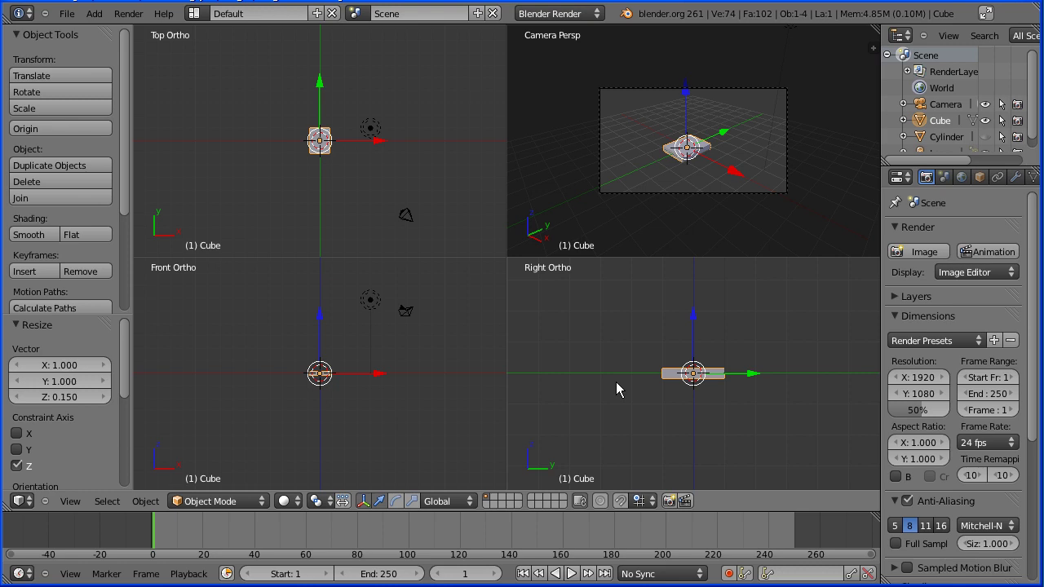
scroll(273, 371, "up", 3)
scroll(273, 371, "up", 5)
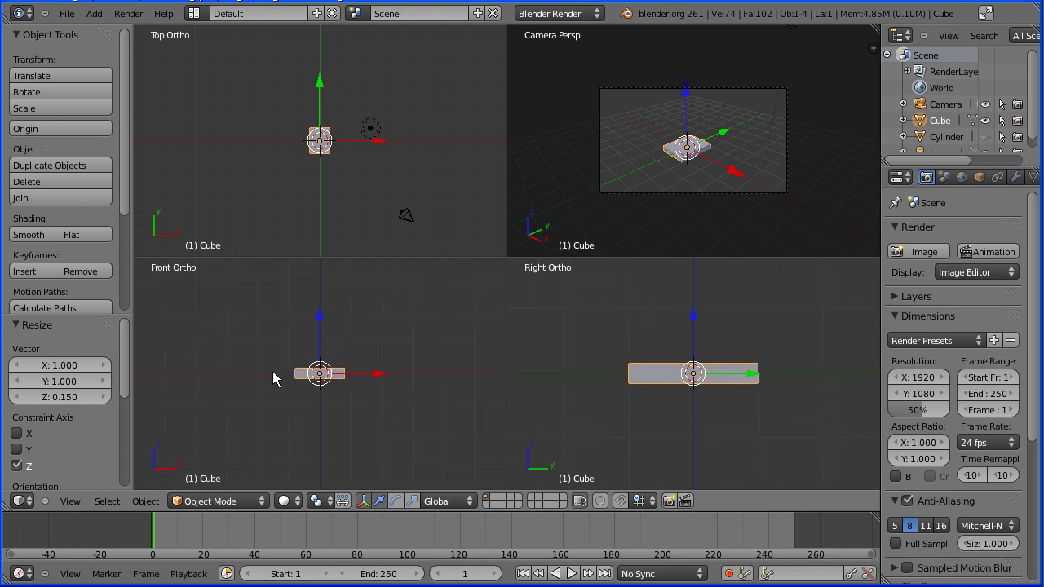
scroll(291, 159, "up", 4)
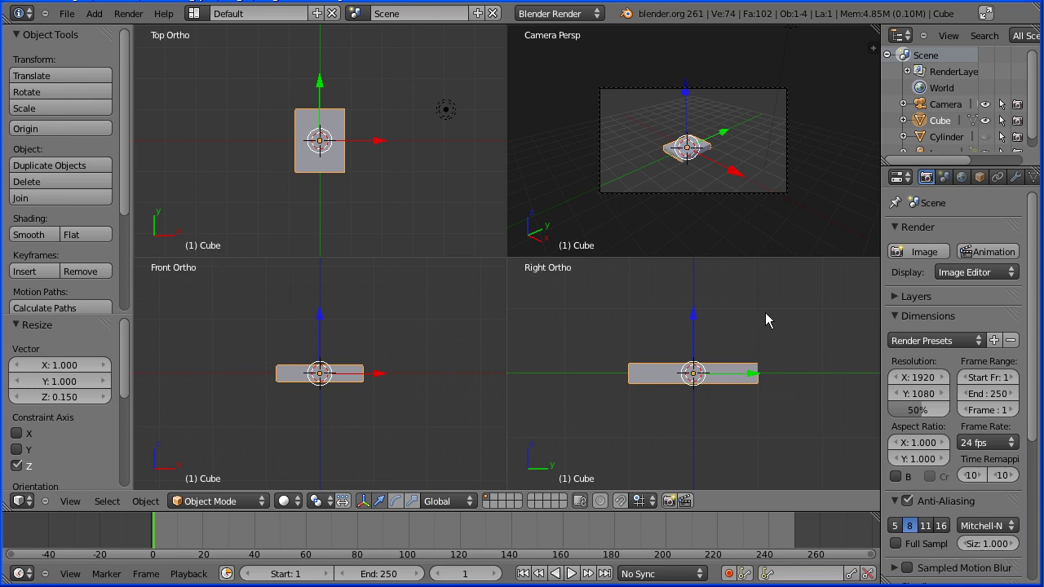
key("s")
key("y")
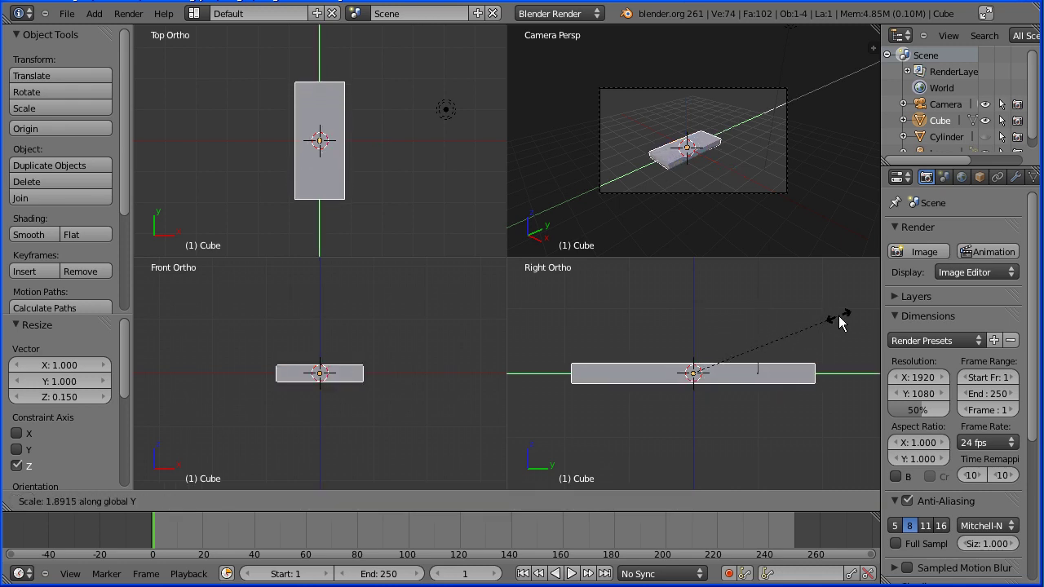
type("2")
key("Return")
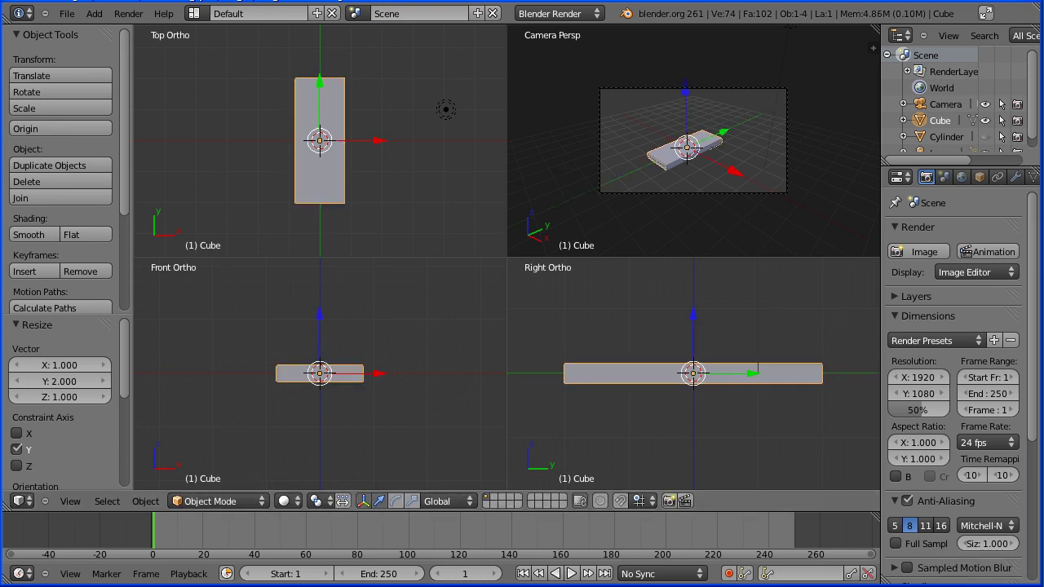
left_click(202, 502)
- In Edit Mode, box-select and delete the vertices of the slab's left end
left_click(205, 467)
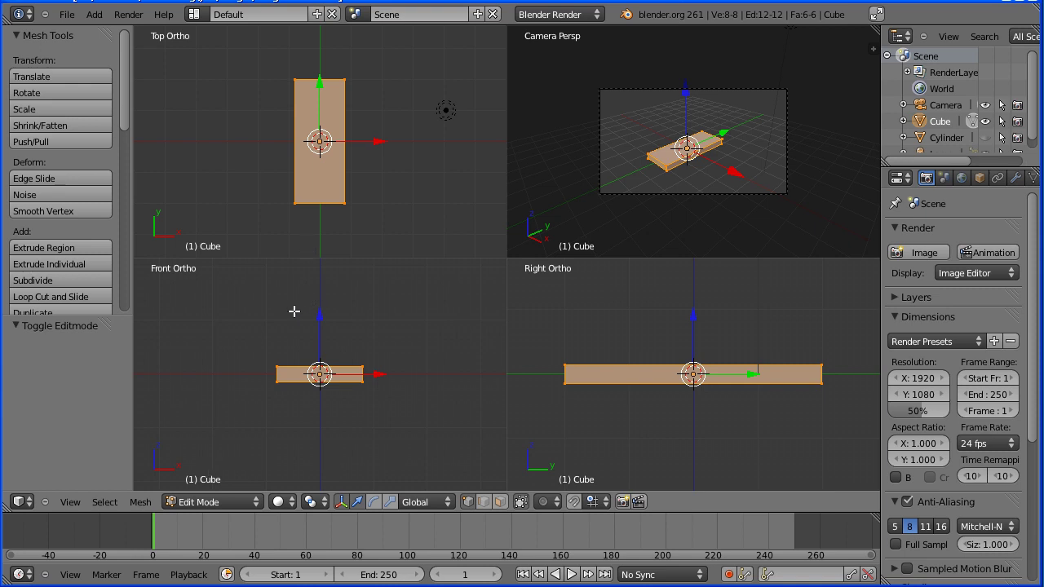
right_click(276, 368)
key("b")
left_click_drag(255, 337, 292, 405)
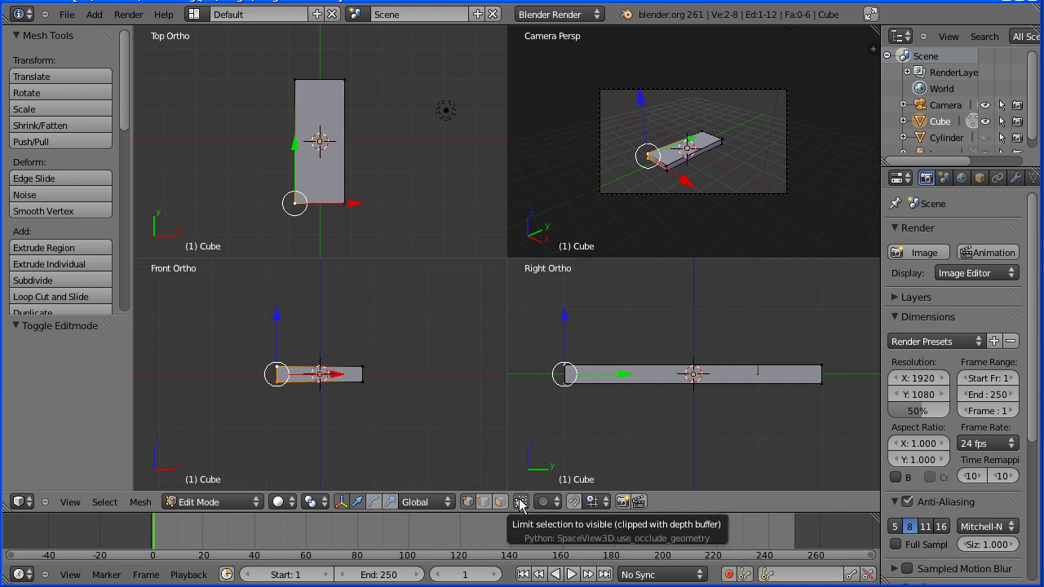
key("b")
left_click_drag(261, 349, 300, 405)
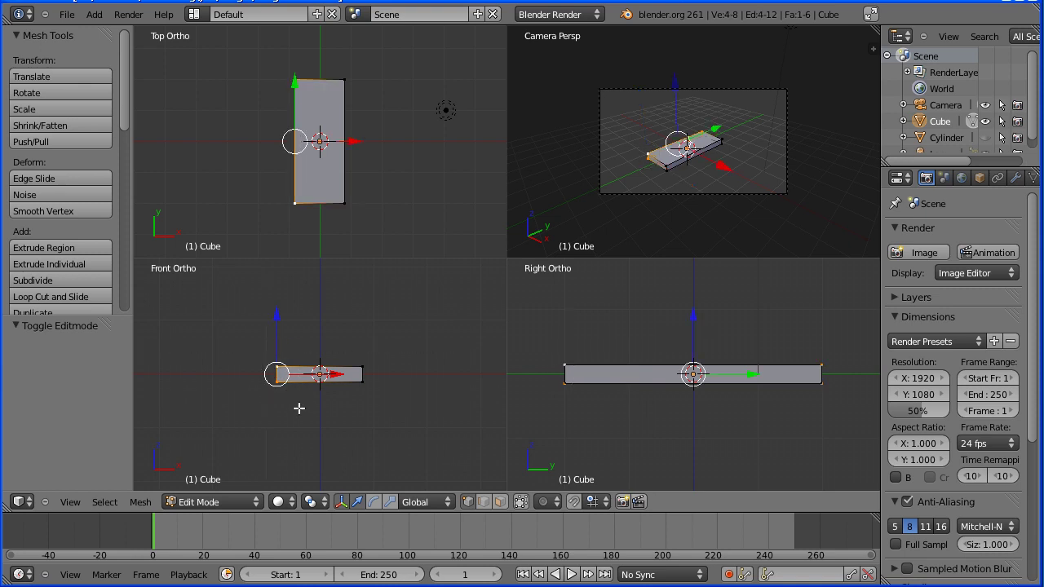
left_click(342, 501)
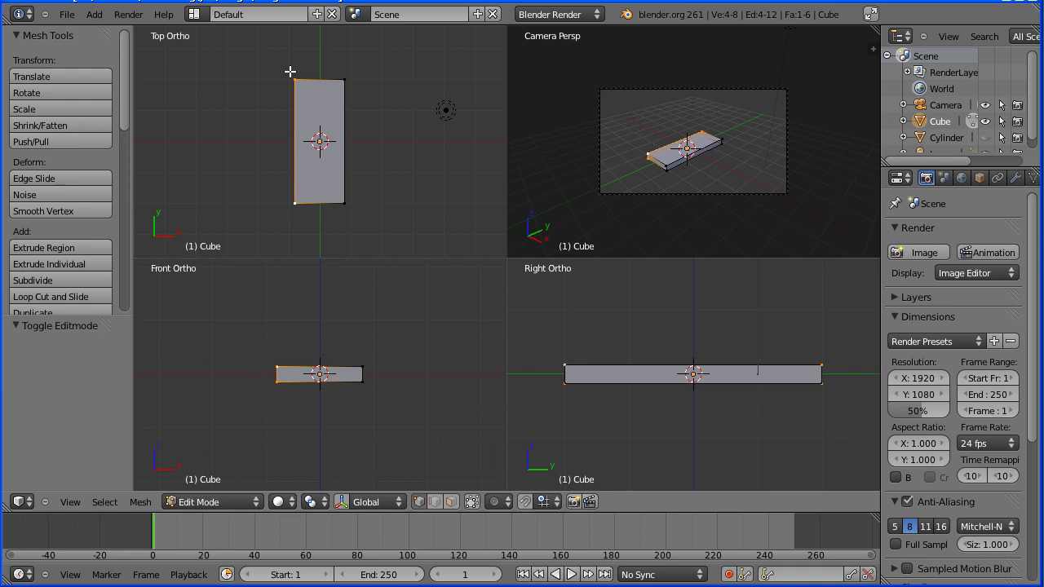
key("x")
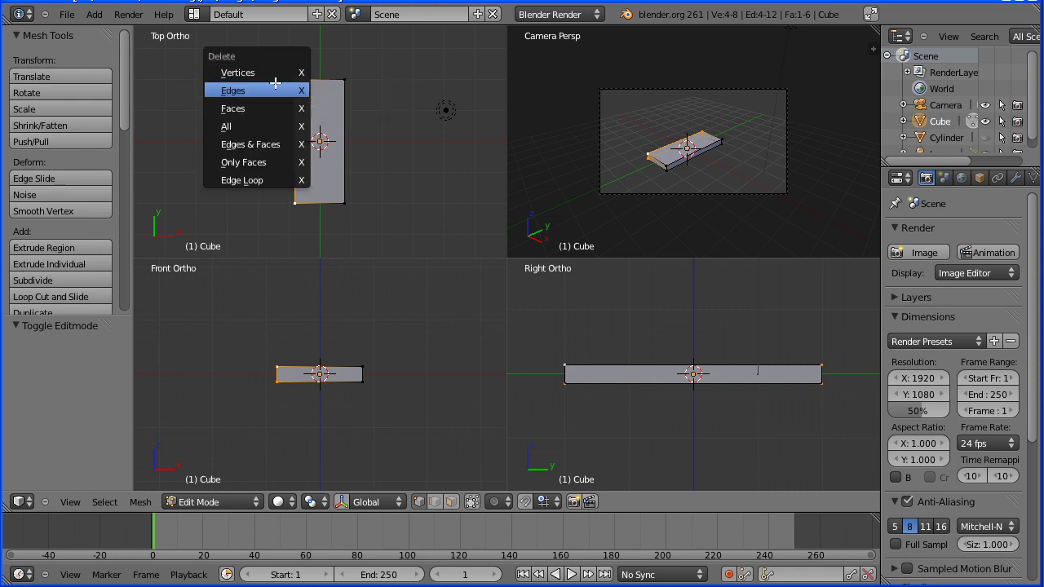
left_click(275, 75)
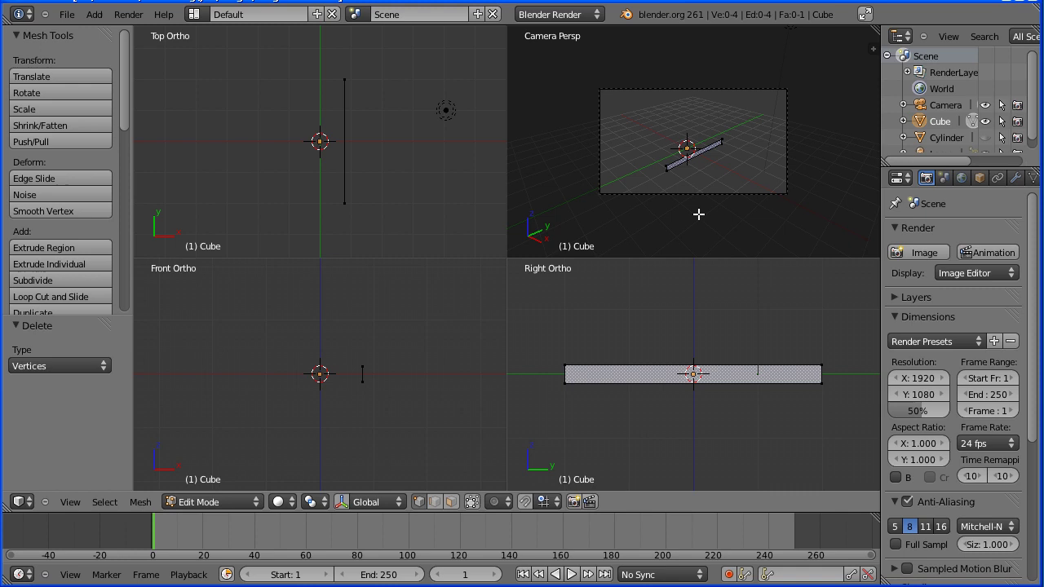
- Add a Mirror modifier to the remaining end face
key("KP_0")
scroll(738, 194, "up", 4)
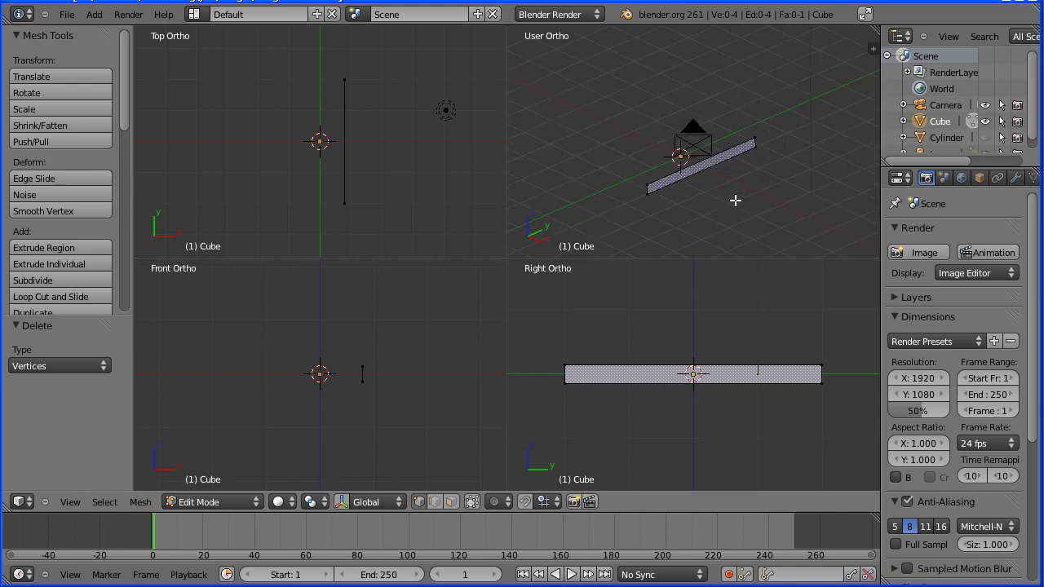
key("Tab")
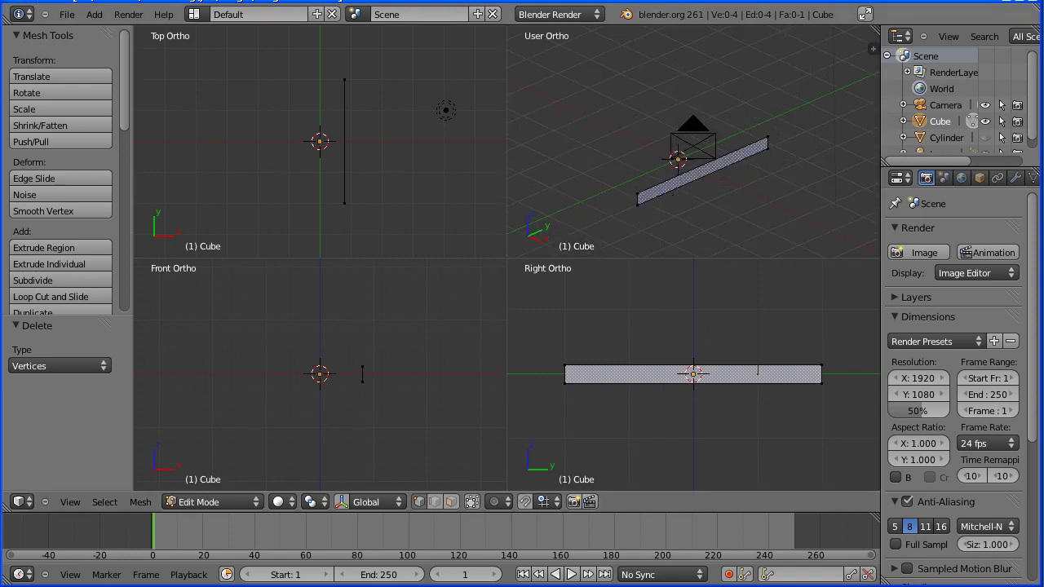
key("Tab")
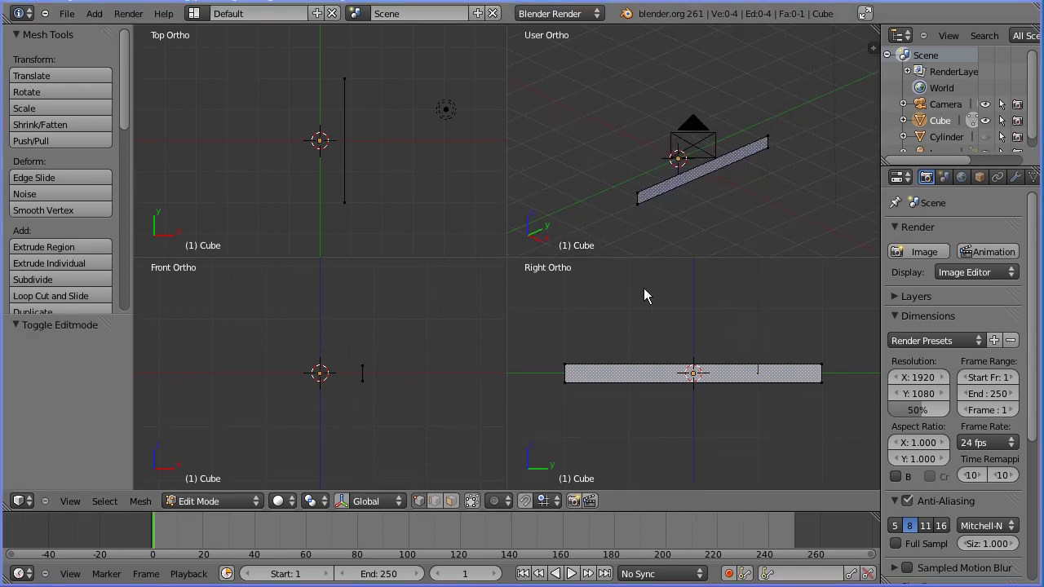
left_click(1016, 177)
left_click(953, 249)
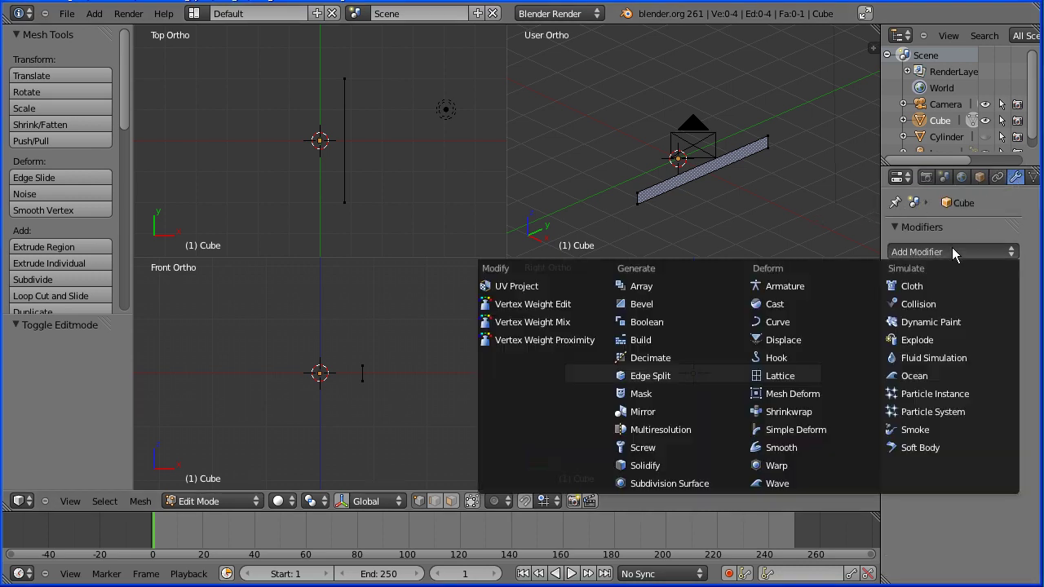
left_click(712, 412)
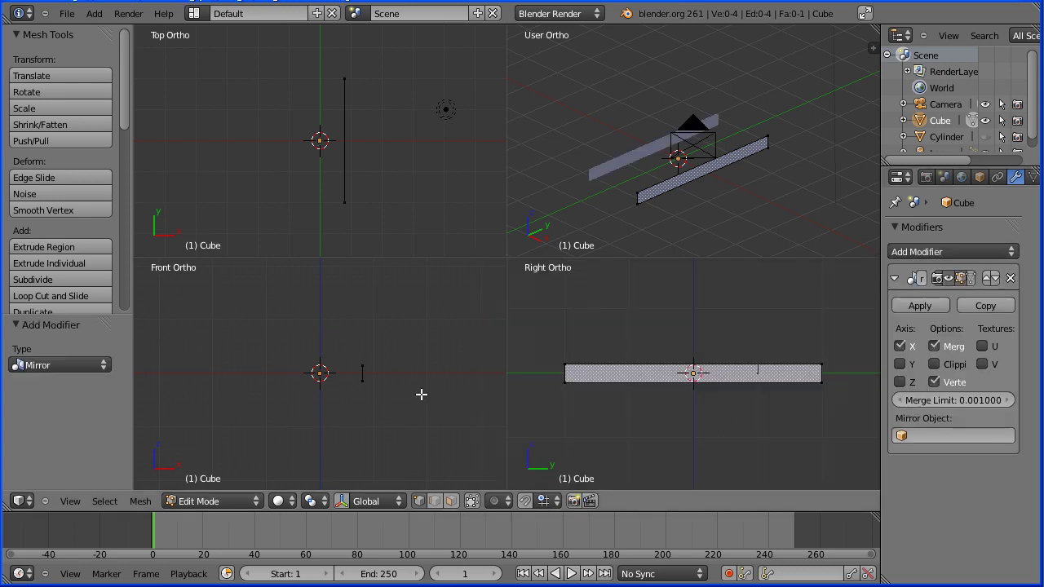
- Select all and extrude the end face 5 units outward
key("a")
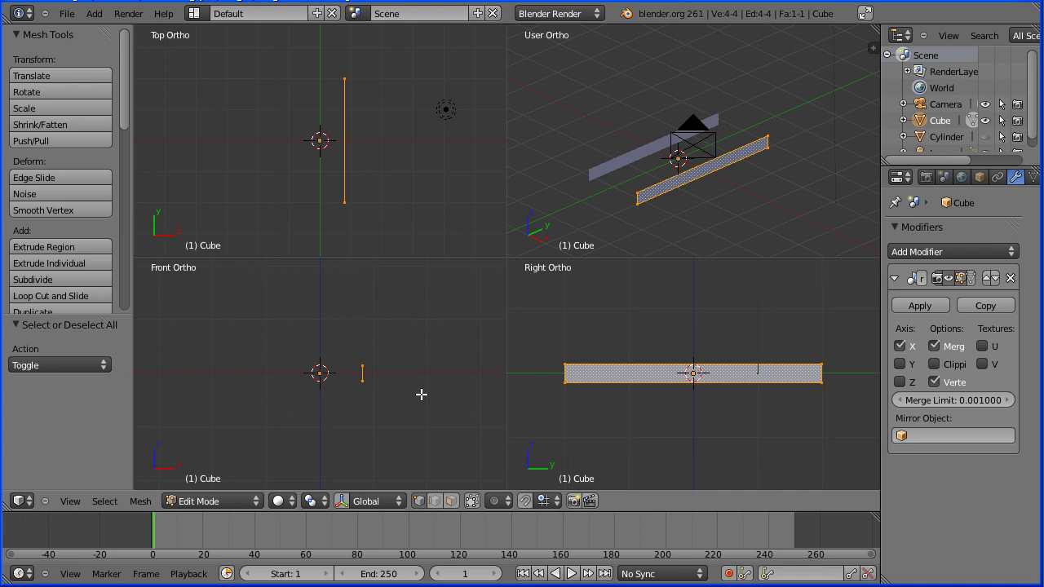
key("e")
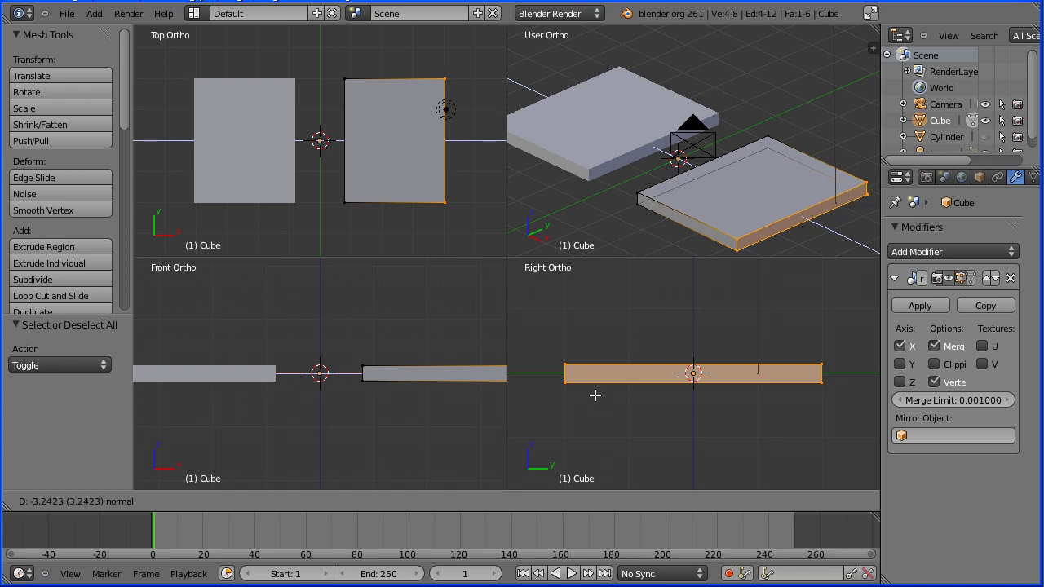
key("5")
key("Return")
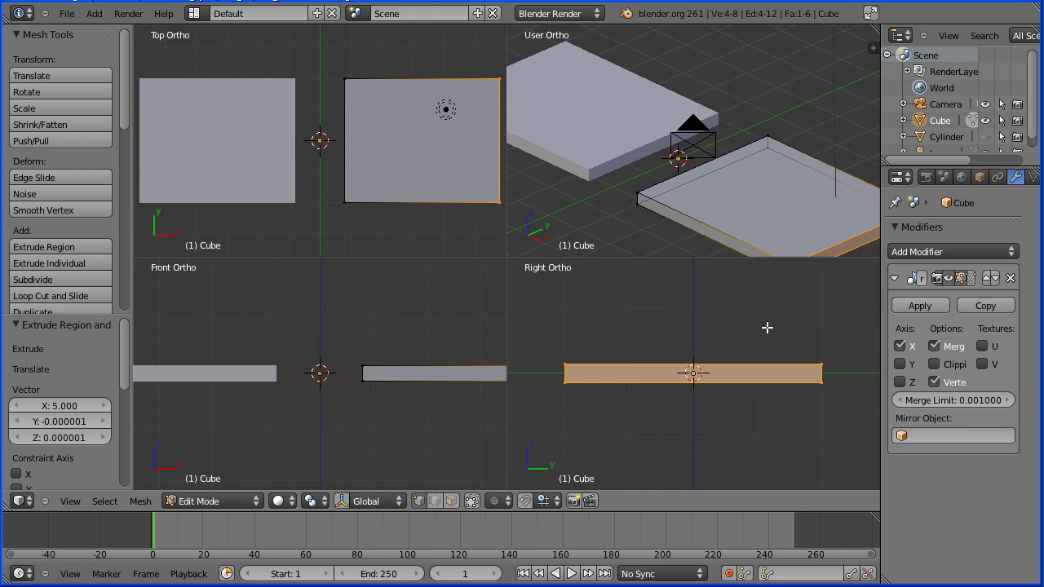
- Scale the extruded wing tip to 0.6
key("s")
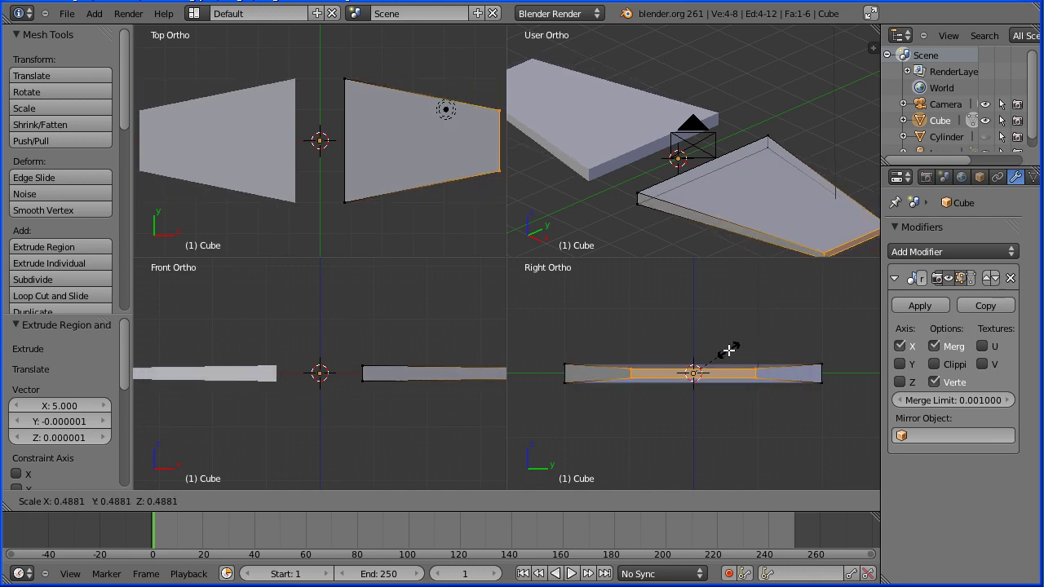
type("0.6")
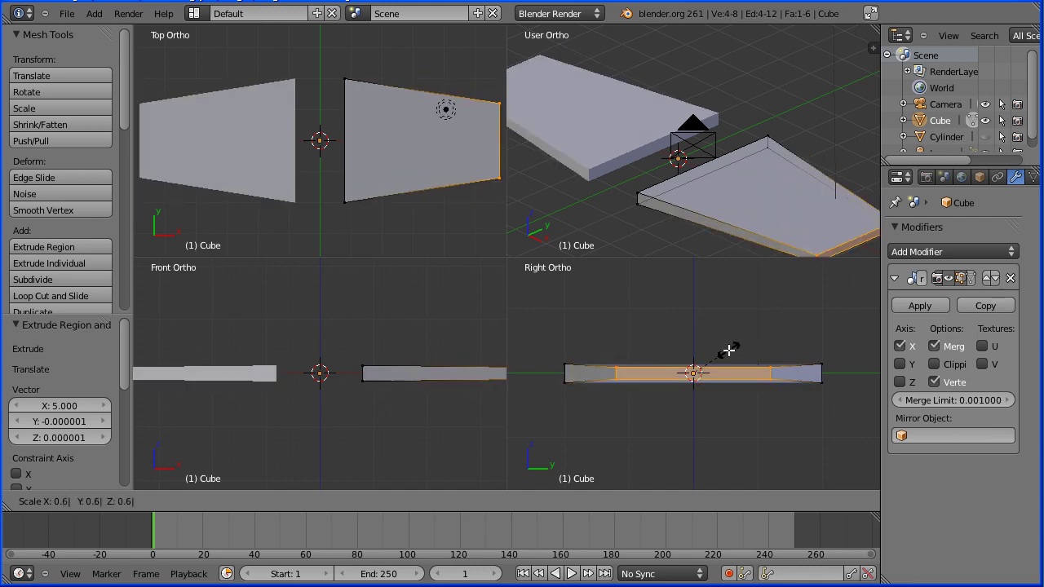
key("Return")
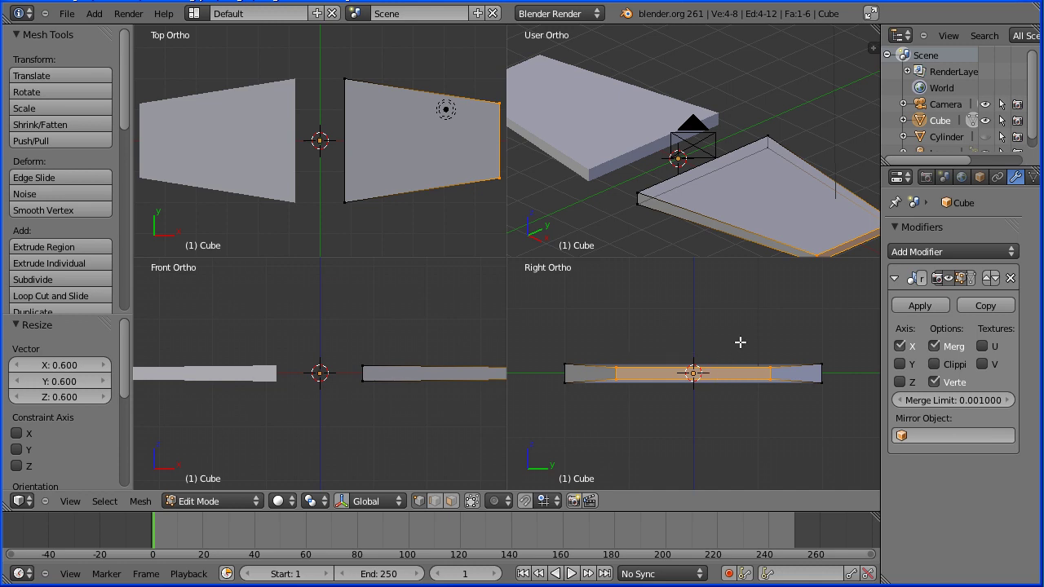
- Scale the wing tip to 0.5 along Y
key("s")
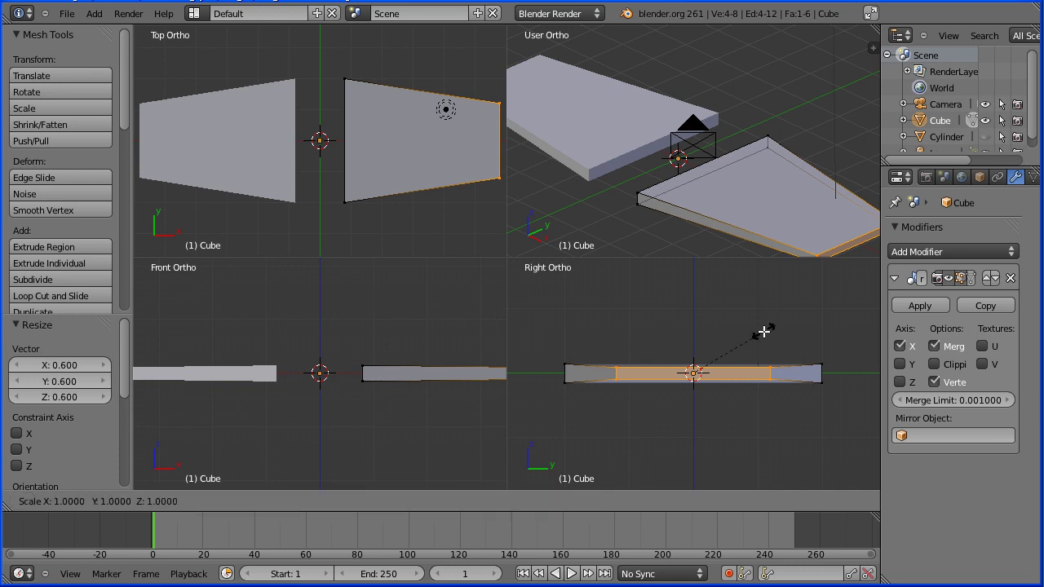
key("y")
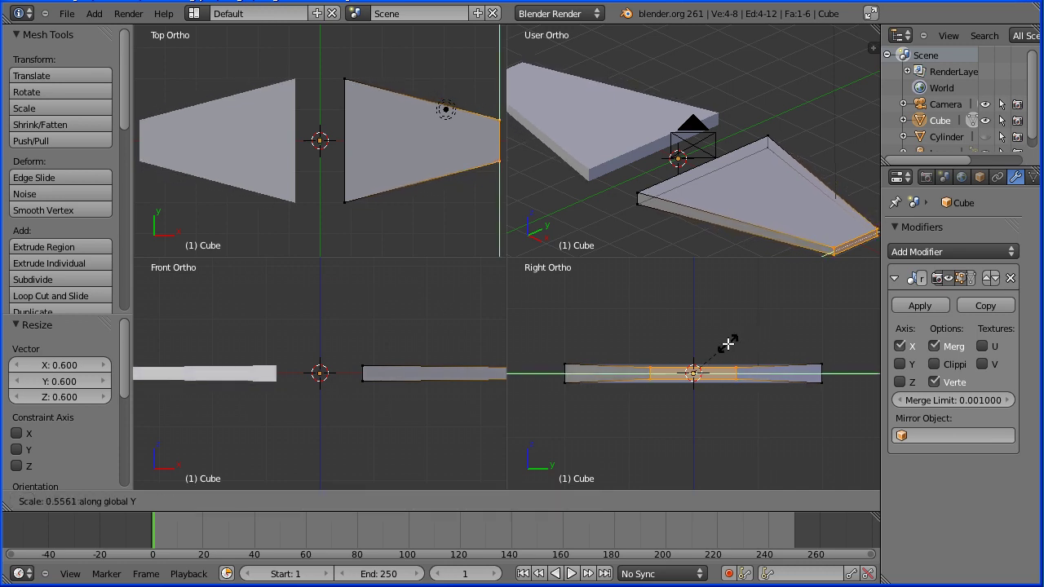
type("0.5")
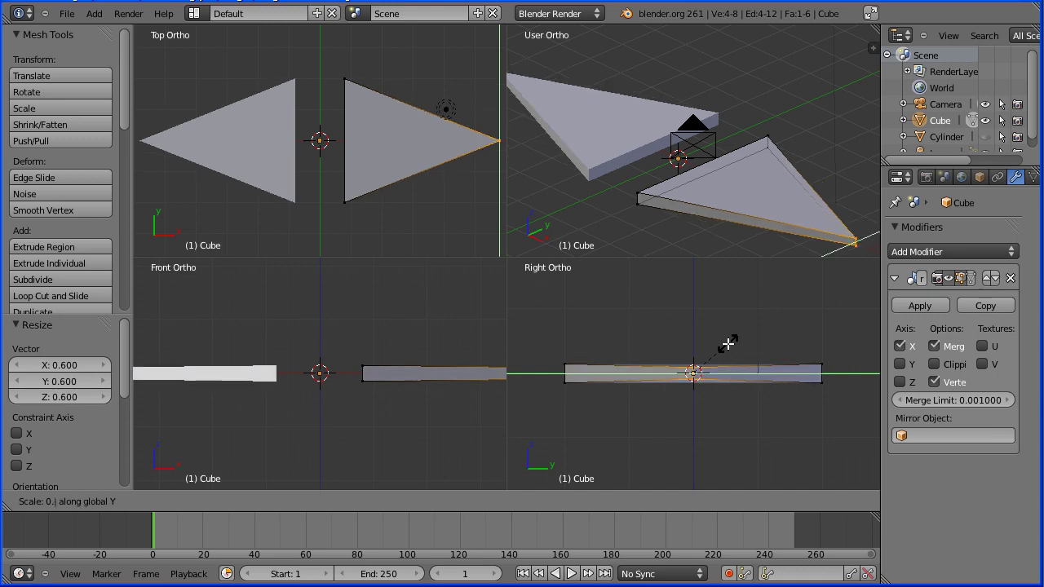
key("Return")
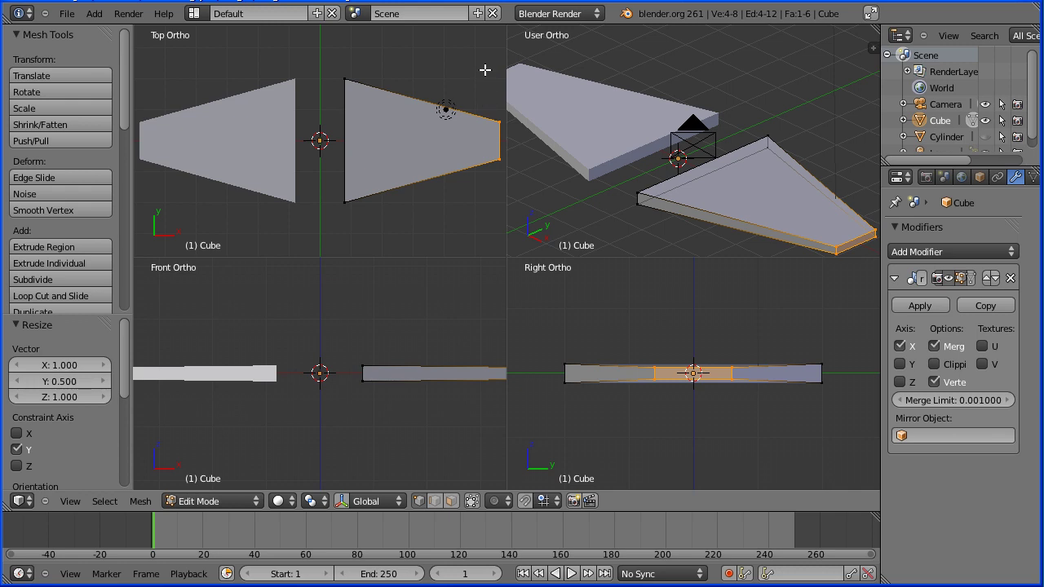
- Move the wing tip 3 units along Y to sweep the wings
key("g")
key("y")
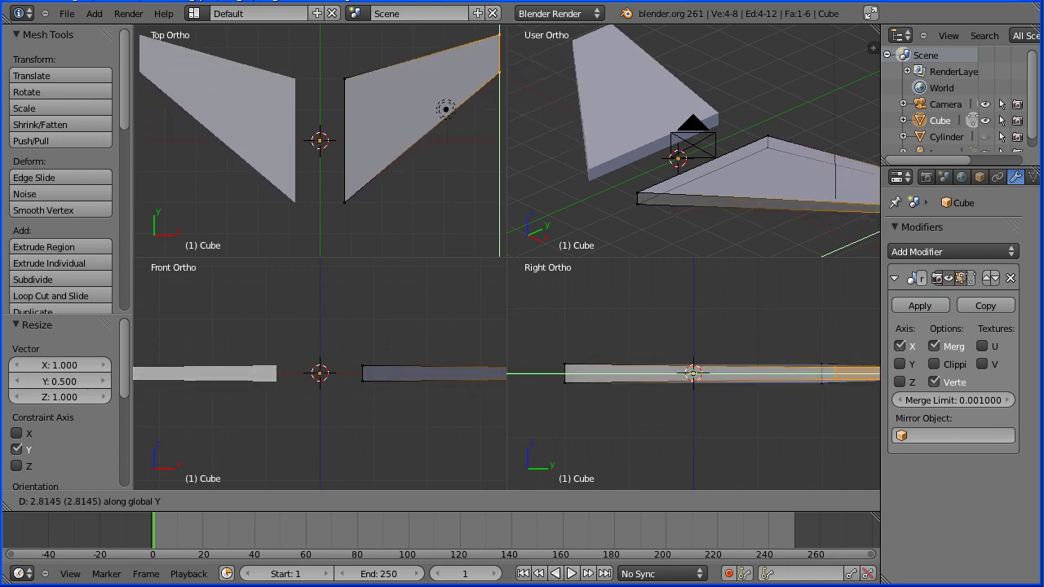
type("3")
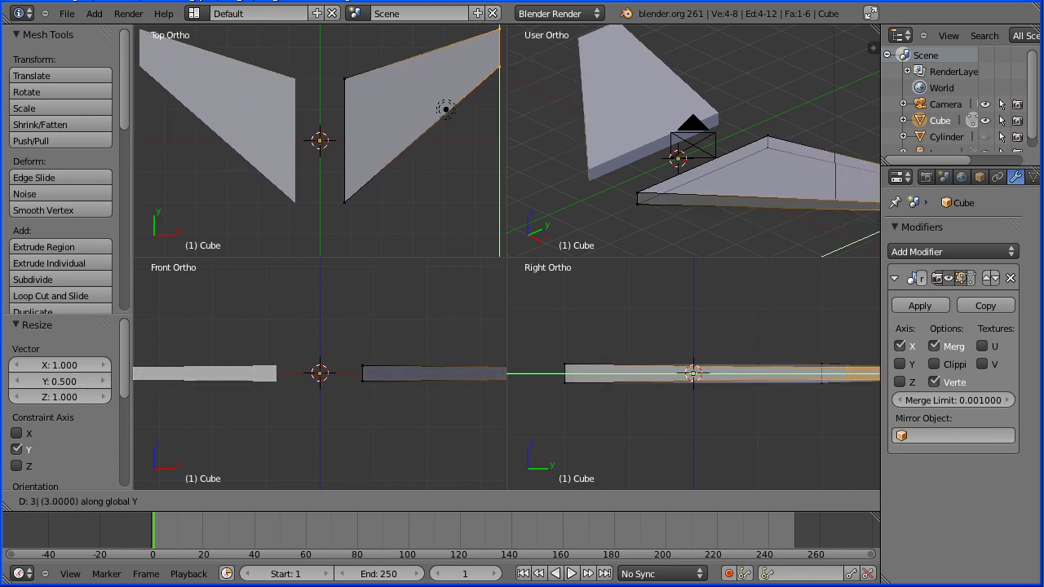
key("Return")
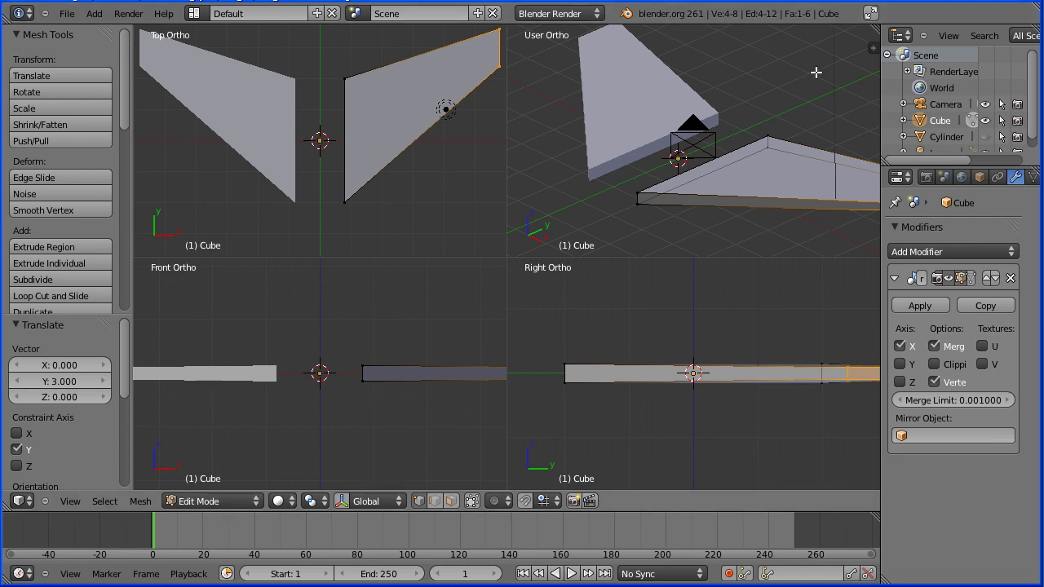
- Unhide the cylinder fuselage and refresh the wing's edit mode
left_click(986, 137)
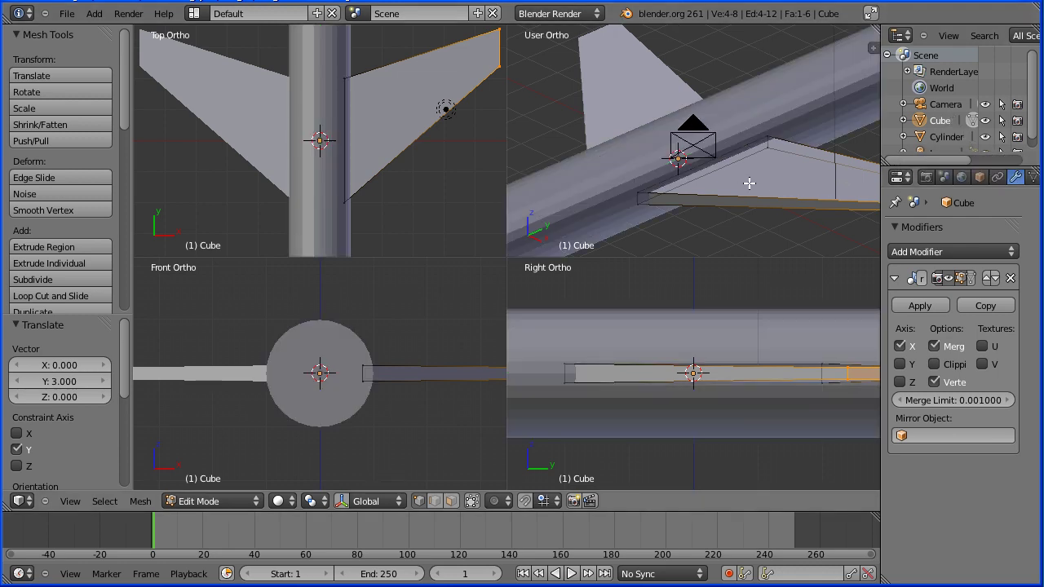
scroll(746, 180, "down", 1)
scroll(746, 179, "down", 2)
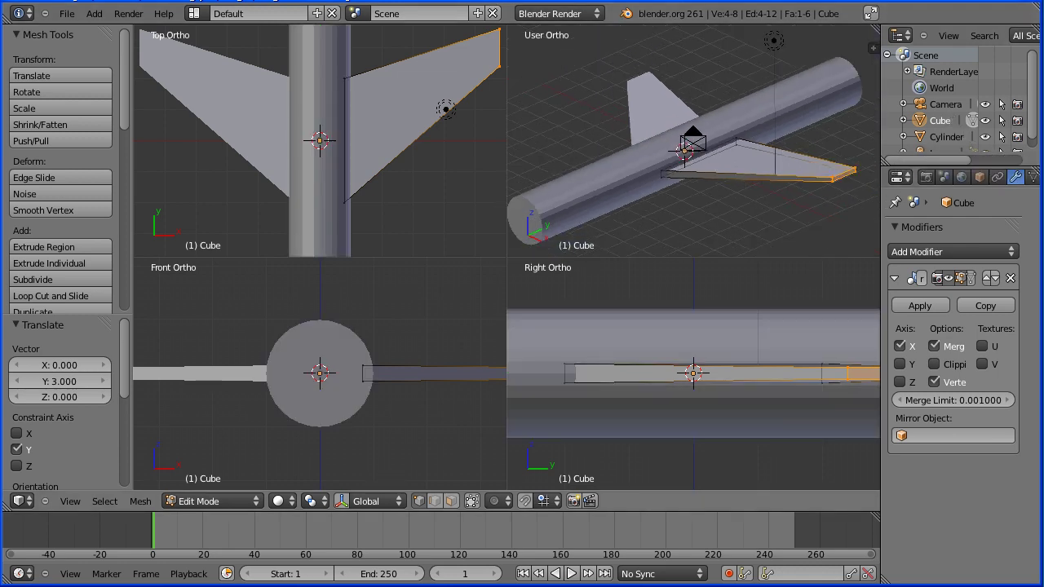
key("Tab")
key("Tab")
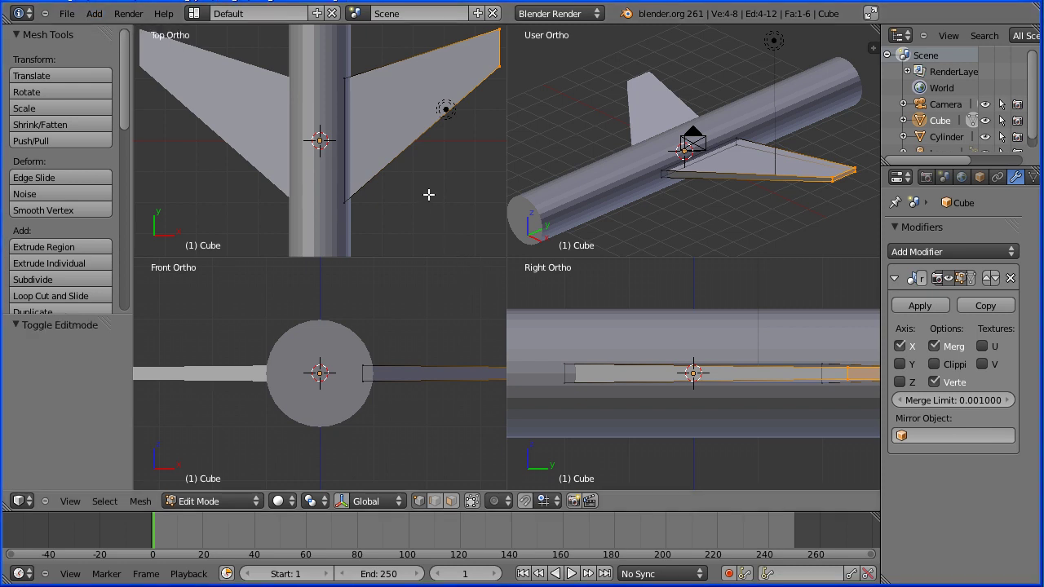
- Switch the wing object back to Object Mode
scroll(429, 188, "down", 5)
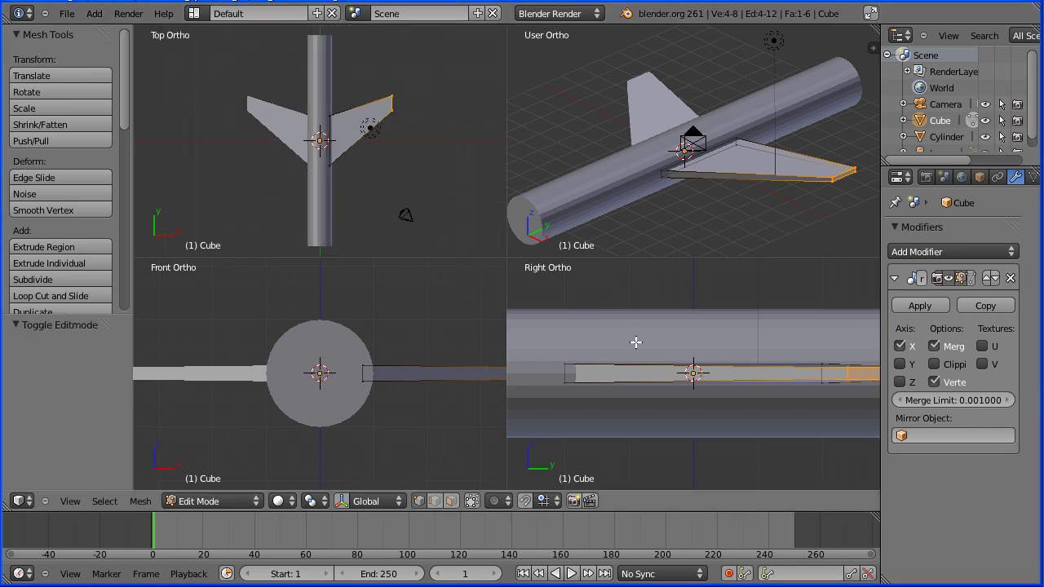
scroll(645, 351, "down", 2)
scroll(644, 351, "down", 3)
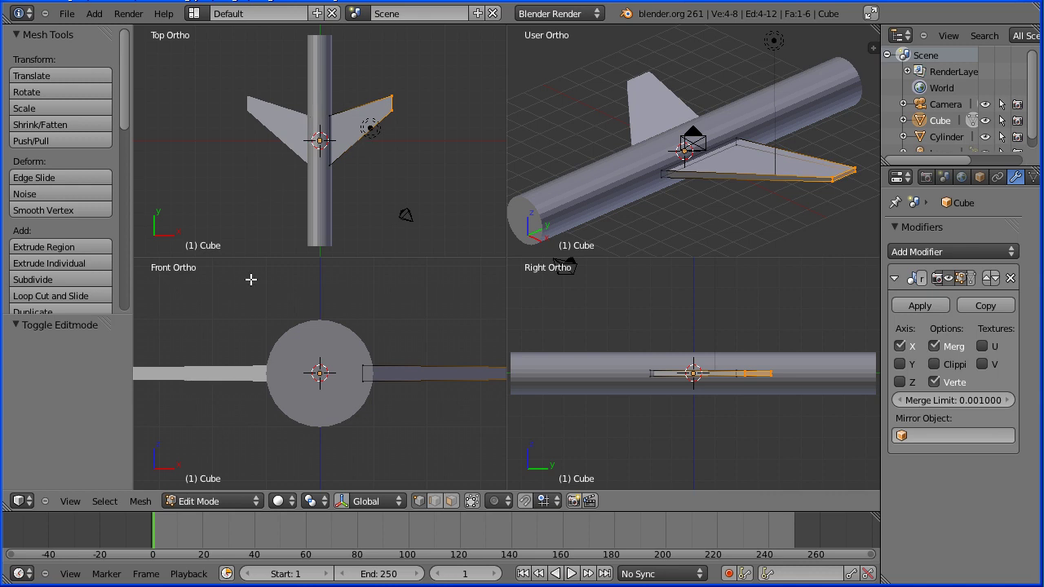
left_click(231, 502)
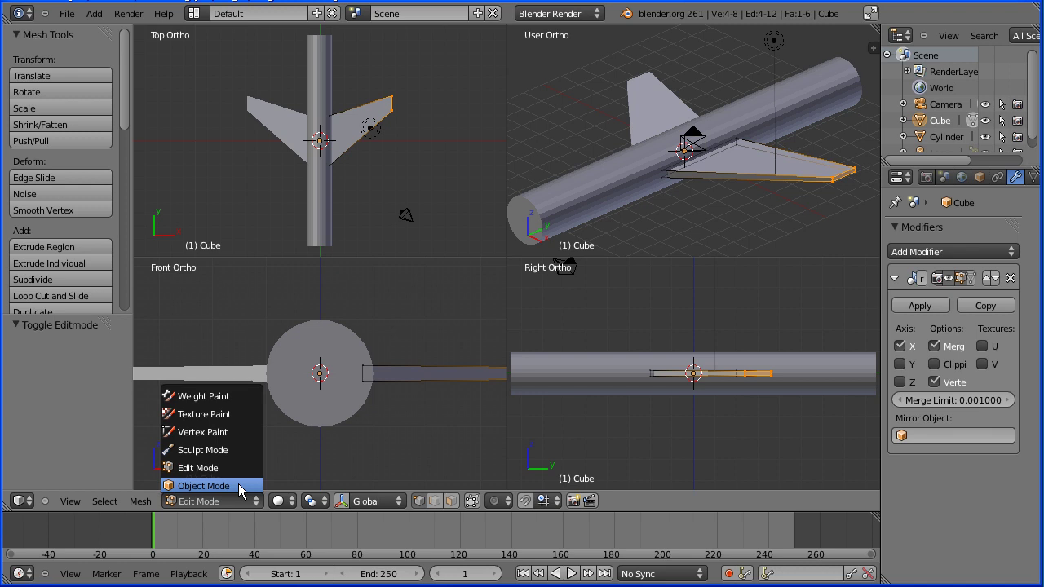
left_click(241, 486)
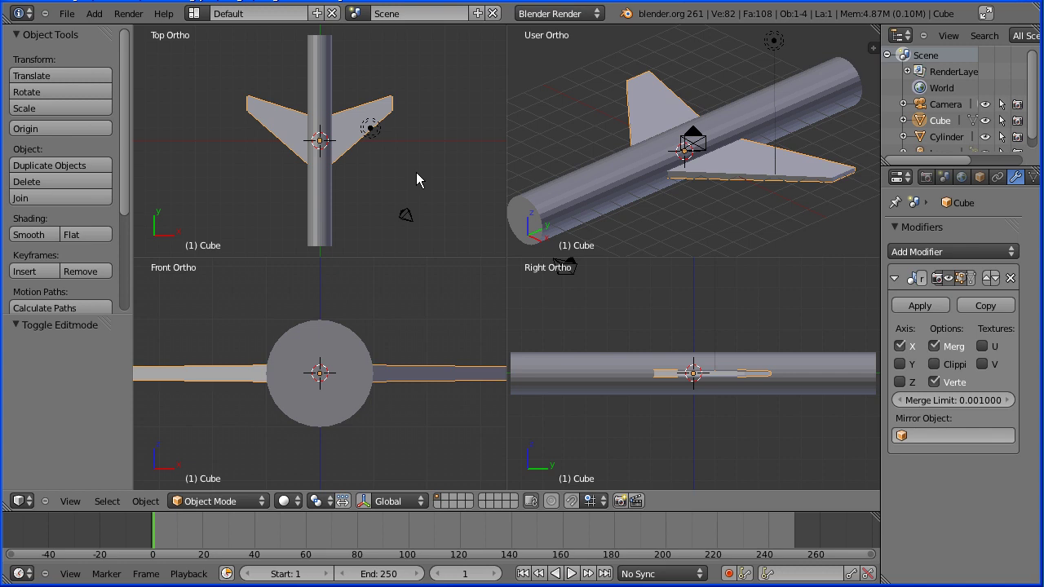
- Duplicate the wings and move the copy 3.6 units along Y
key("shift+d")
key("y")
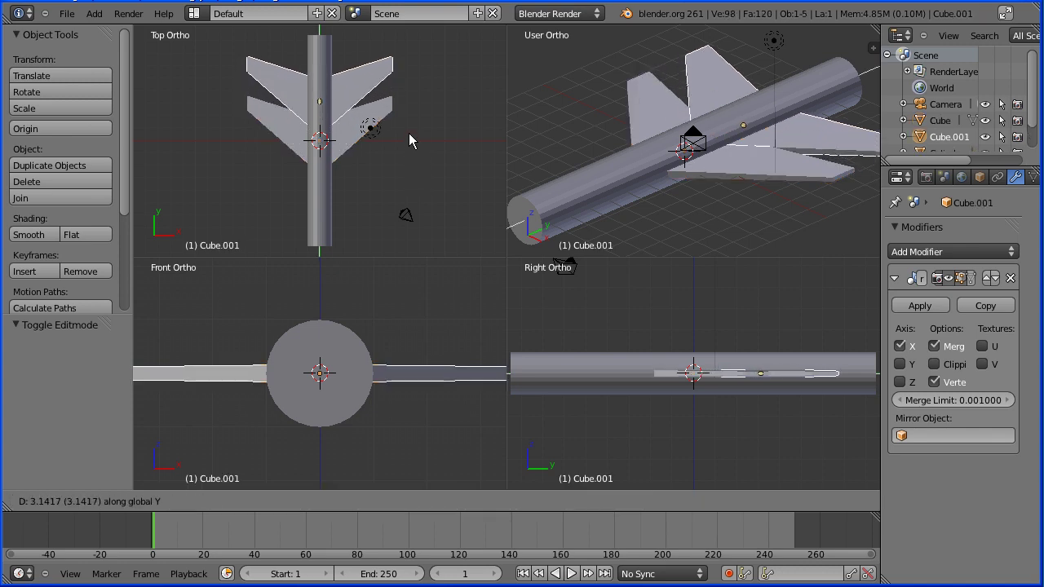
type("3.6")
key("Return")
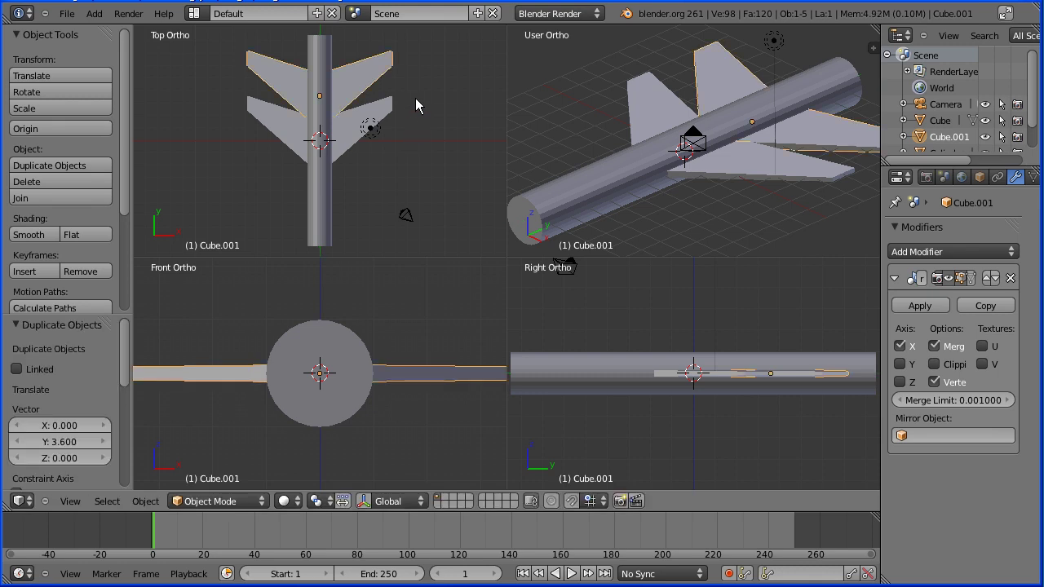
- Scale the copied wings to 0.5
key("s")
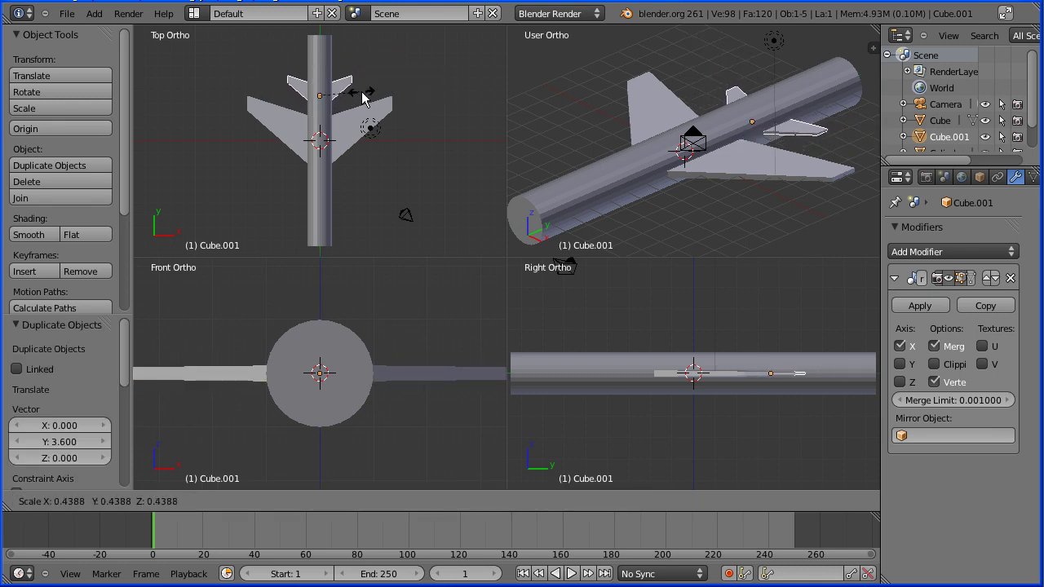
type("0.5")
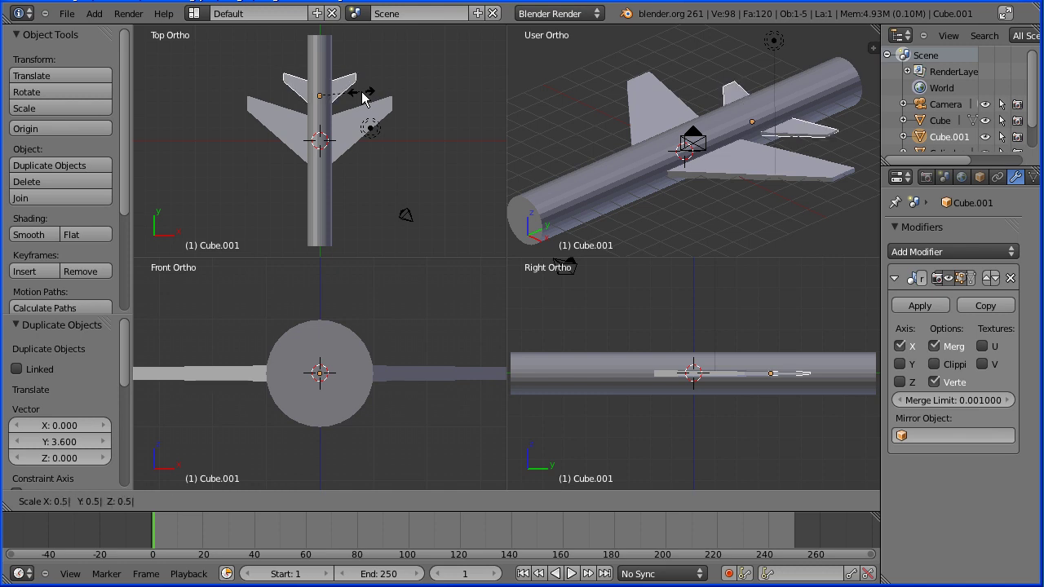
key("Return")
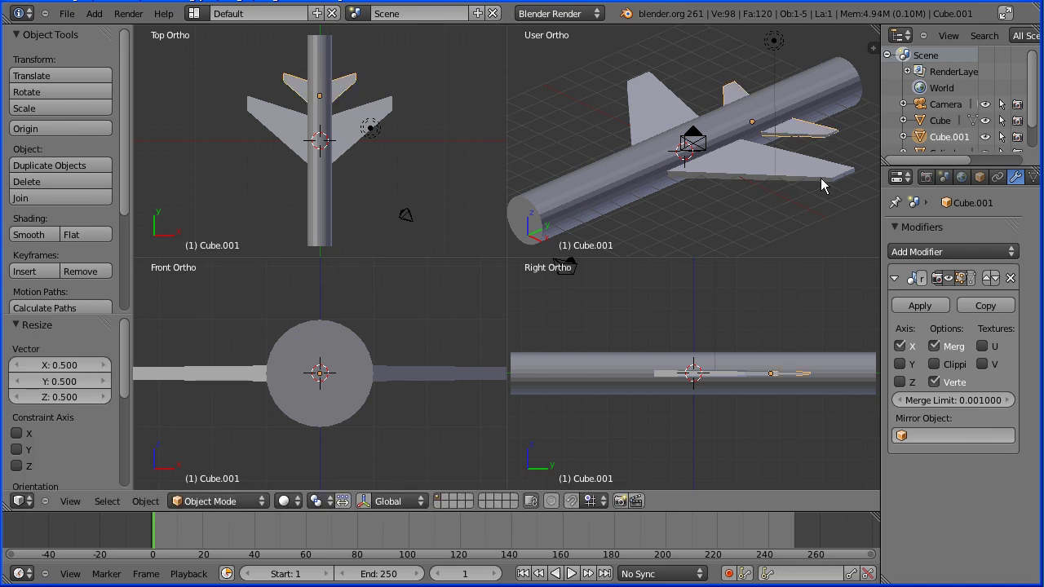
- Set the tailplane copy's Z scale to 0.1 in the Object properties
left_click_drag(880, 220, 851, 221)
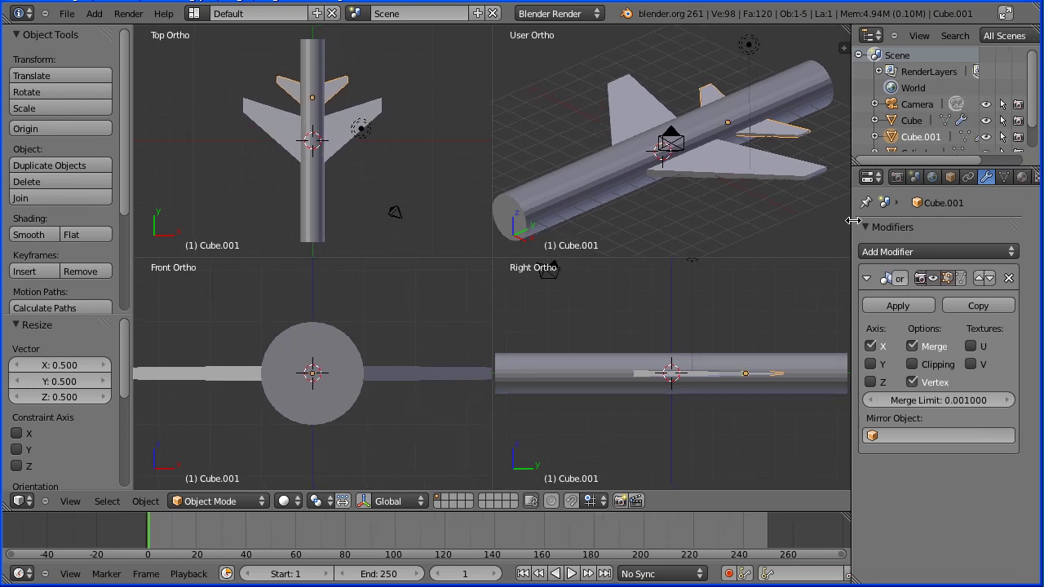
left_click(950, 177)
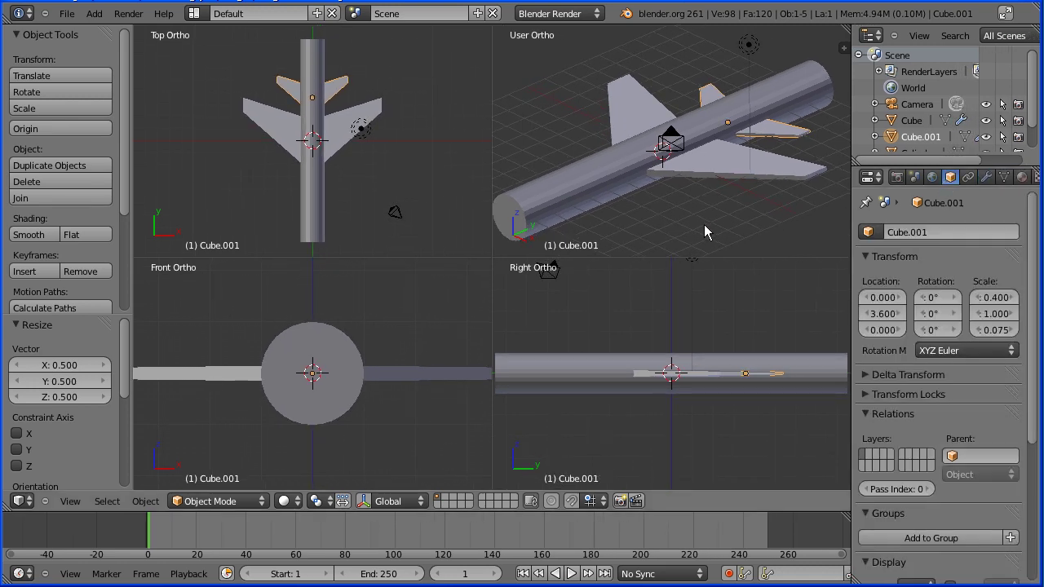
left_click(994, 333)
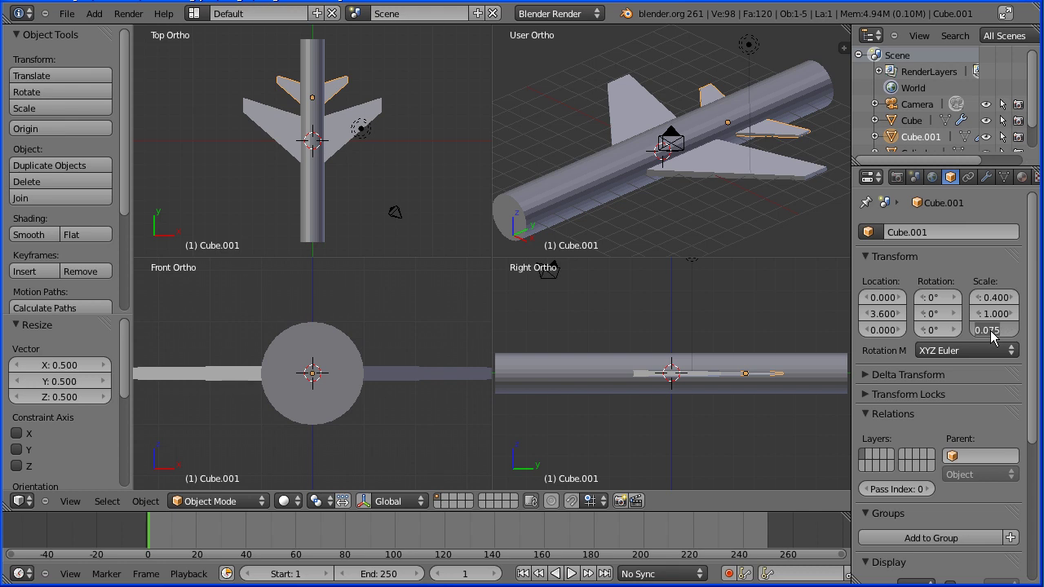
type(".1")
key("Return")
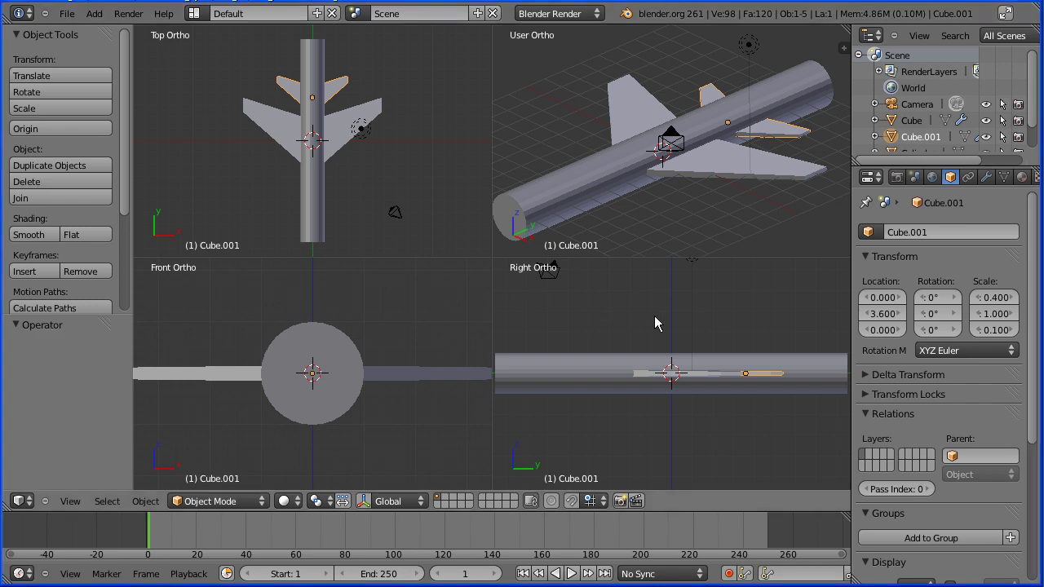
- Move the tailplane along Y to 6.715 at the fuselage end, then duplicate it along Y
key("g")
key("y")
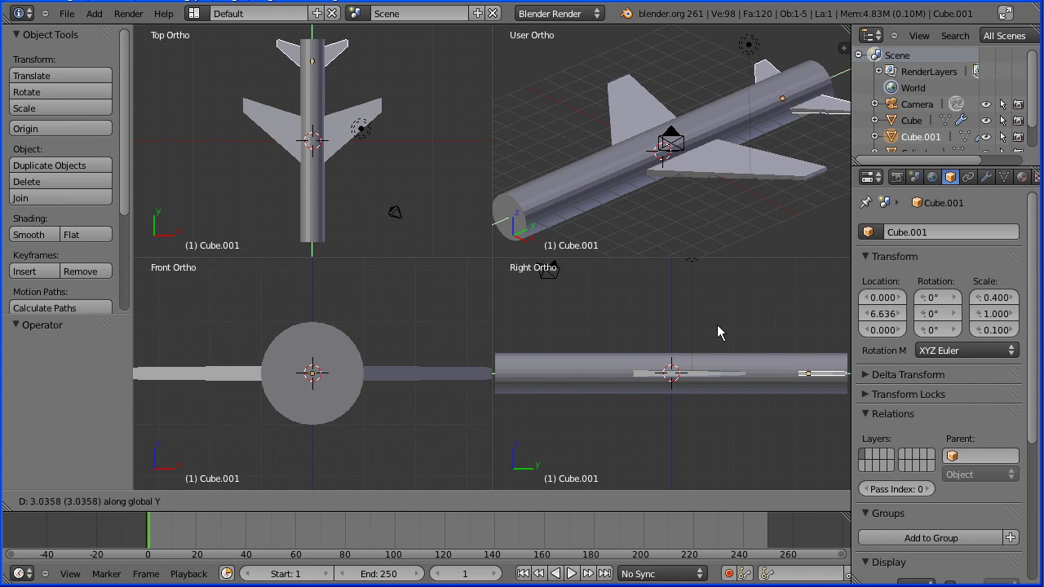
left_click(718, 325)
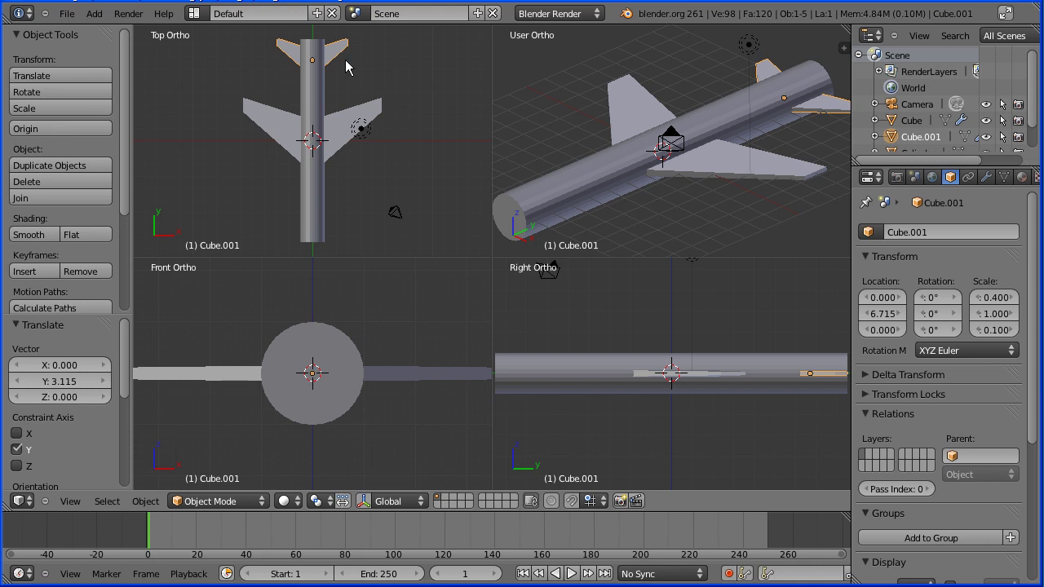
key("shift+d")
key("y")
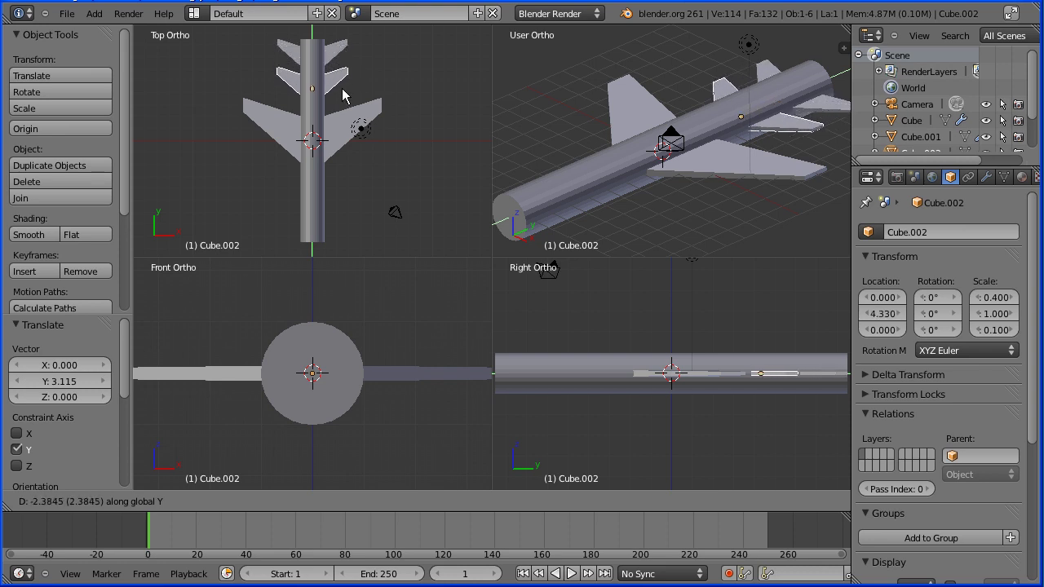
- Drop the tailplane copy 2.385 units forward and delete its Mirror modifier
left_click(343, 95)
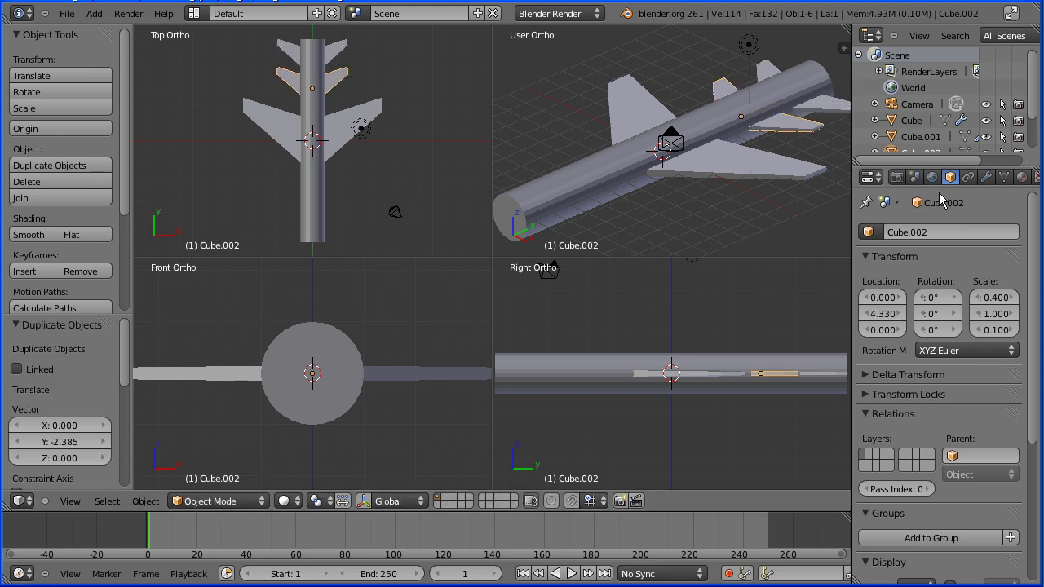
left_click(986, 177)
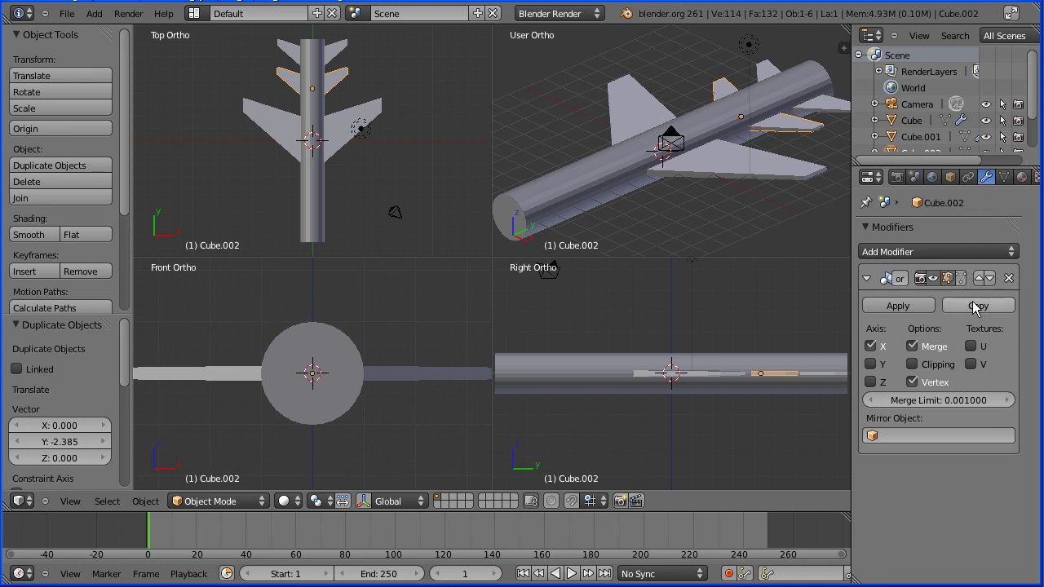
left_click(1009, 279)
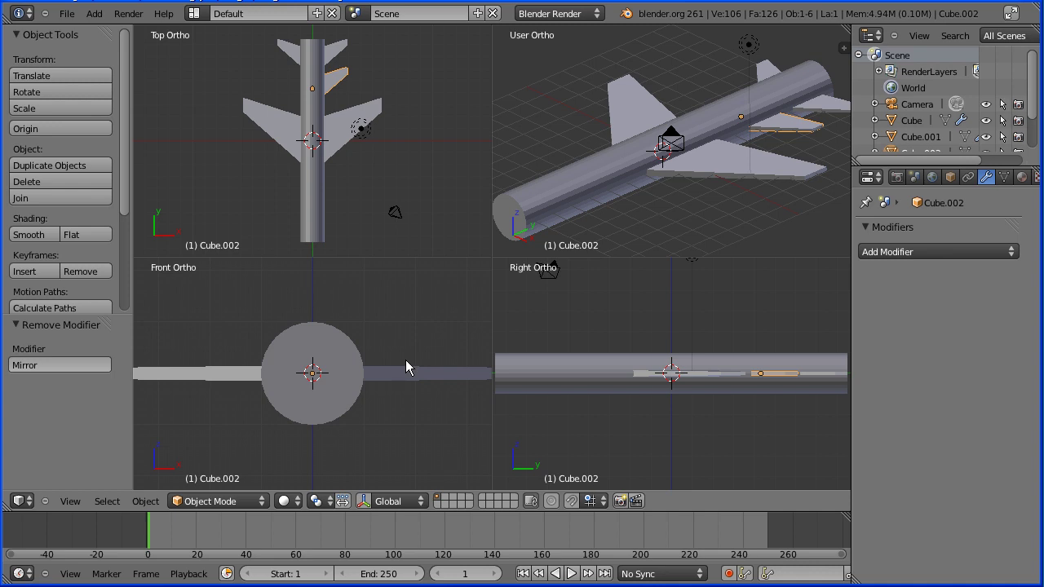
- Rotate the copy −90° on X into an upright fin and move it 2.18 along Y to the tail
key("r")
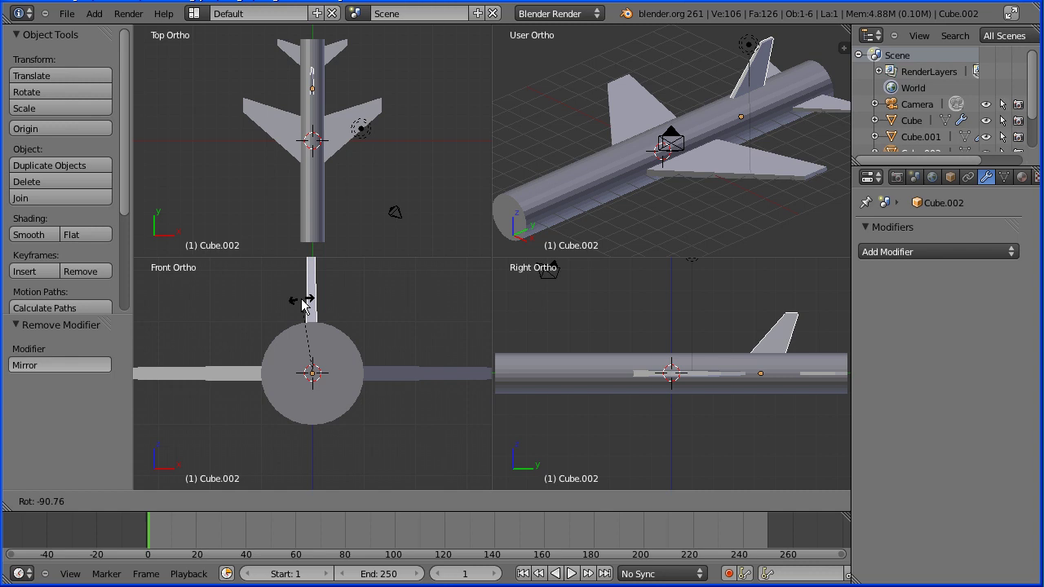
left_click(301, 305)
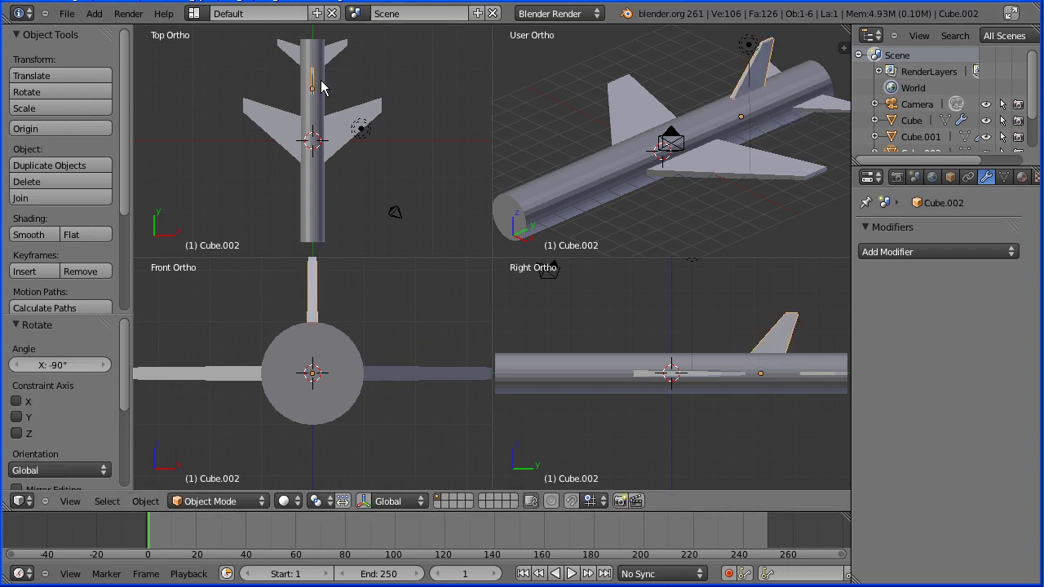
key("g")
key("y")
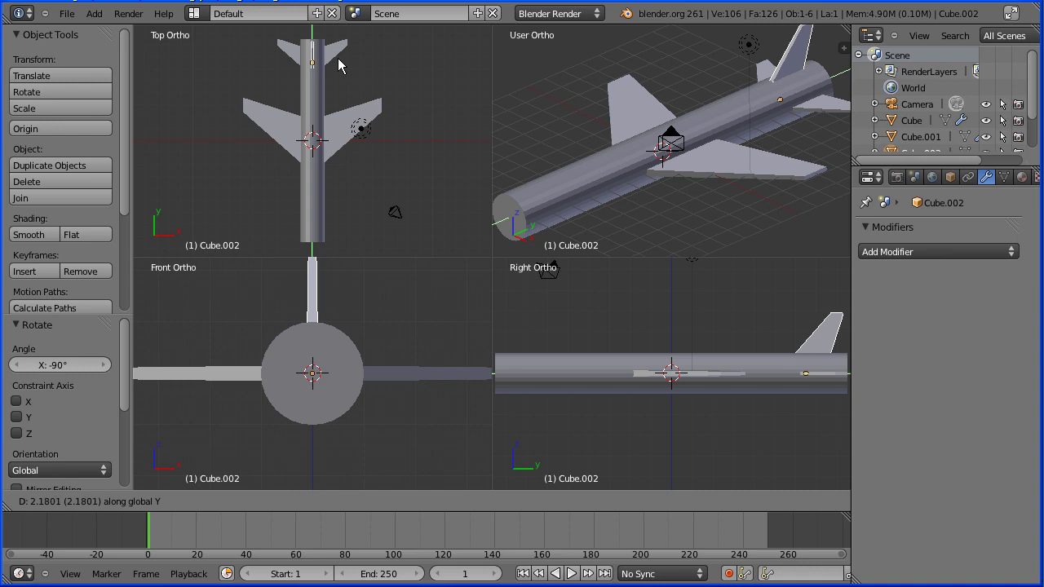
left_click(341, 67)
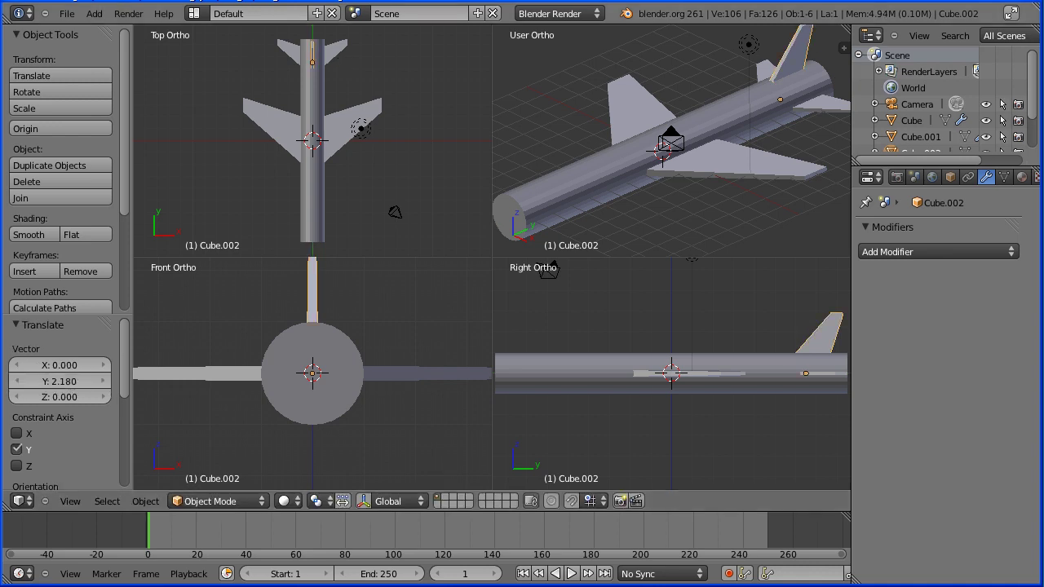